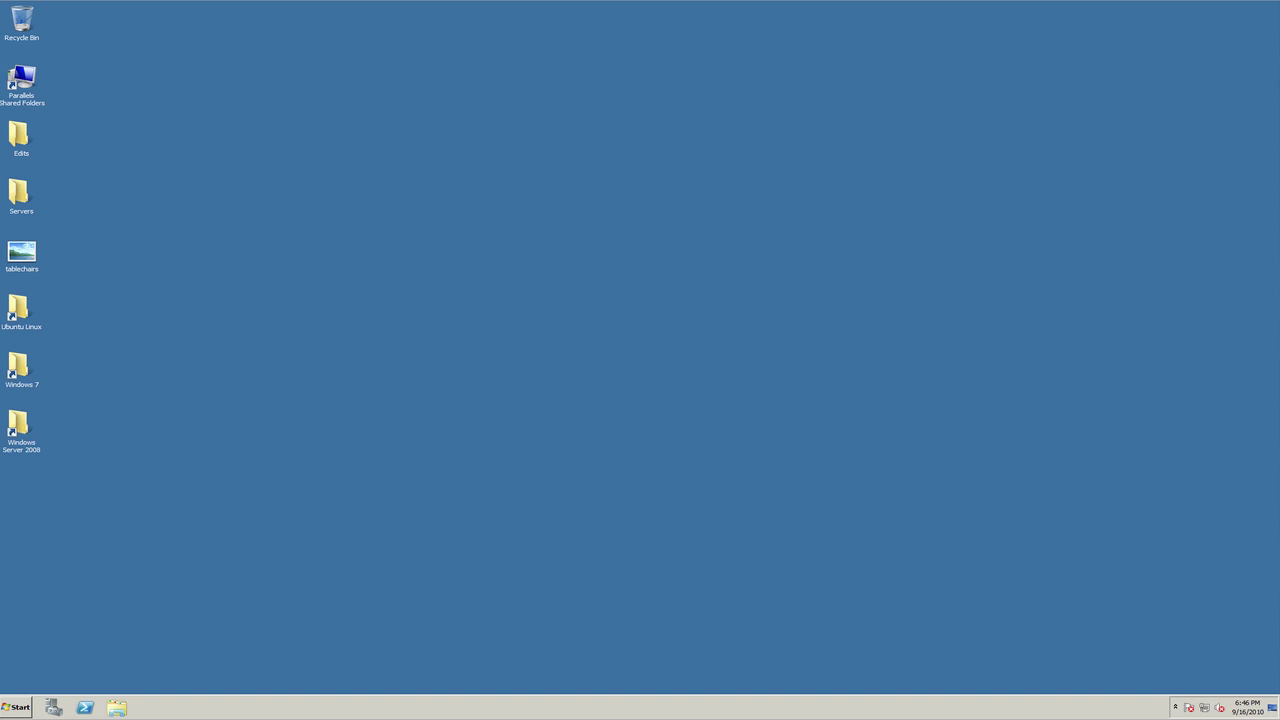
- Open the Start menu and expand Administrative Tools to reveal Server Manager
{"action": "key", "text": "super"}
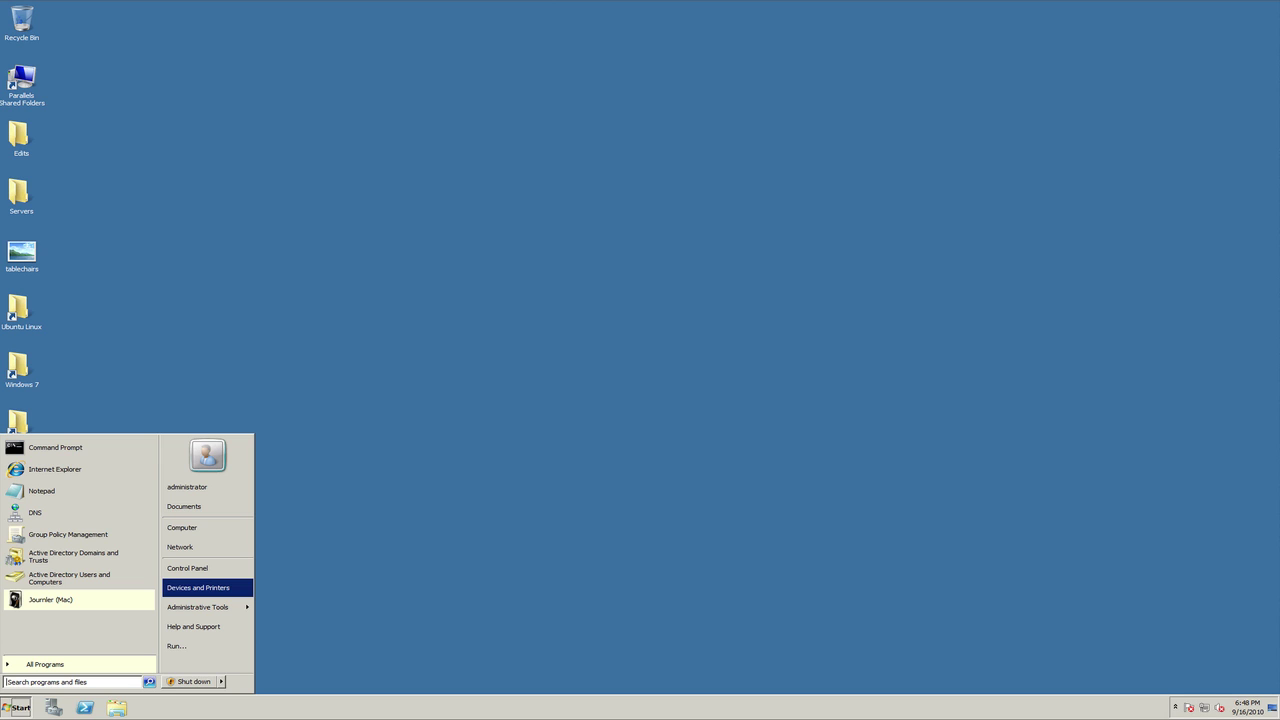
{"action": "mouse_move", "coordinate": [200, 607]}
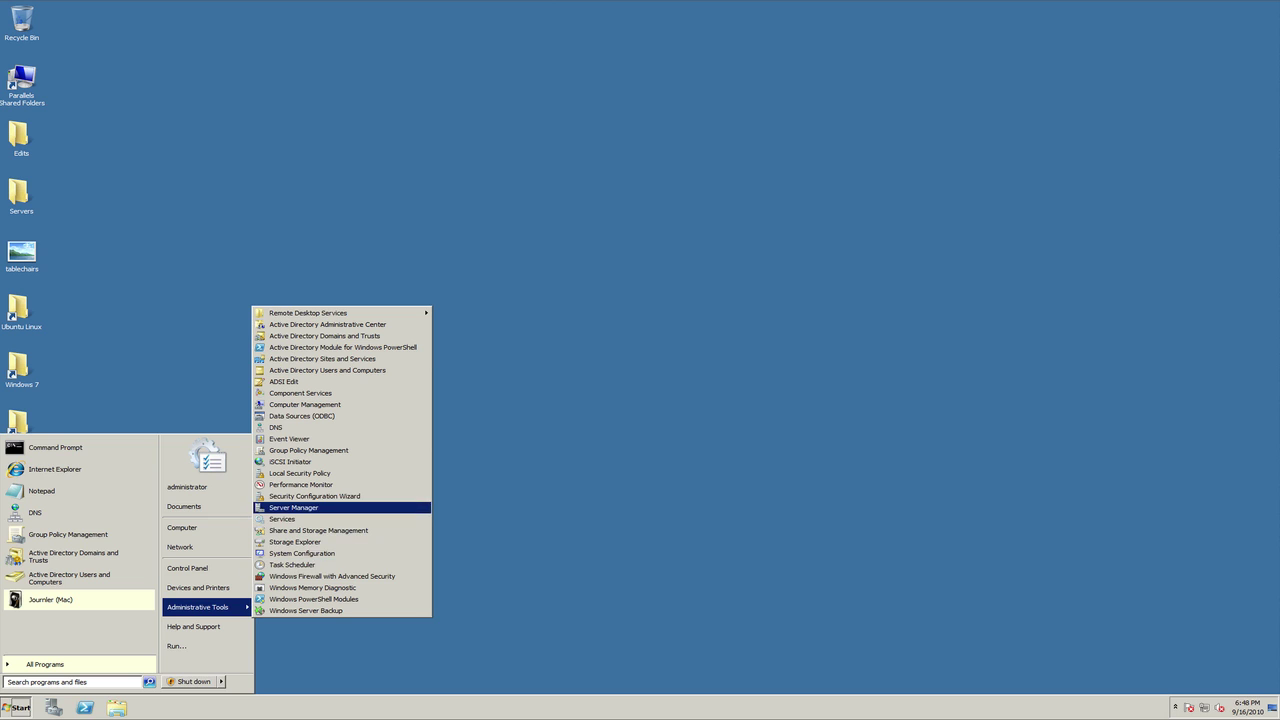
- In Server Manager's Add Roles wizard, select DHCP Server and advance to Network Connection Bindings for 192.168.1.76
{"action": "left_click", "coordinate": [293, 507]}
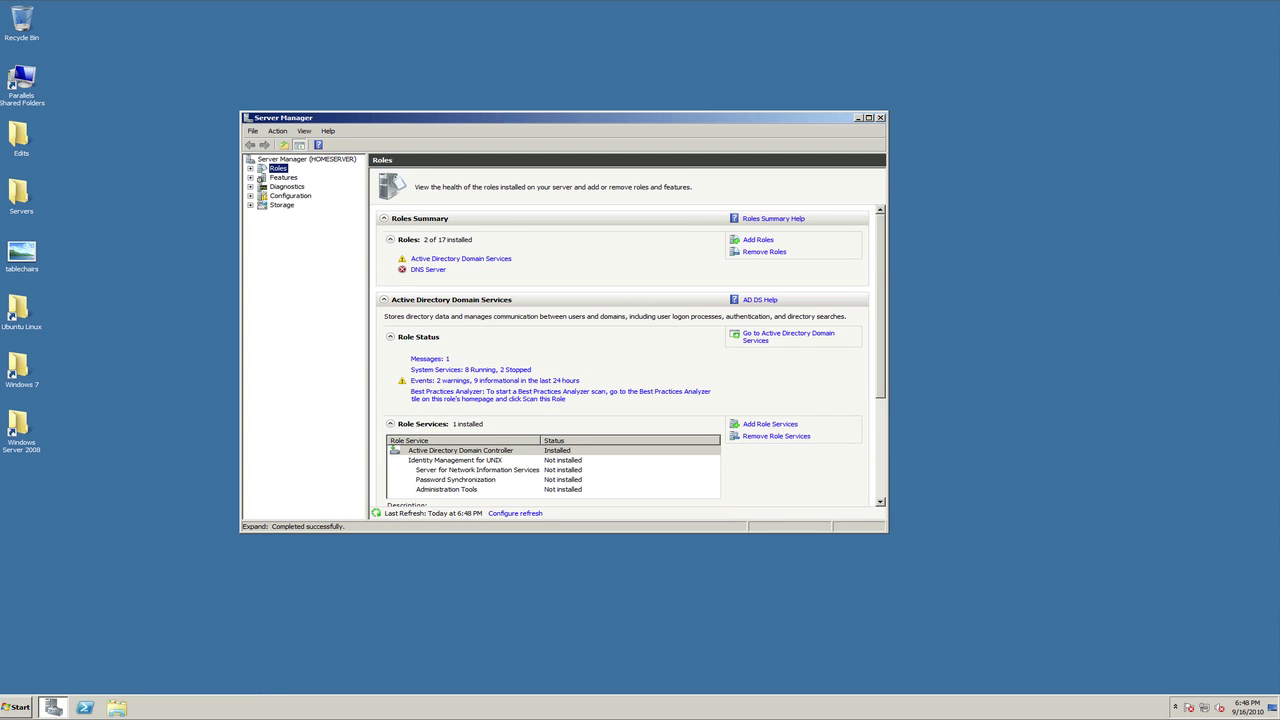
{"action": "left_click_drag", "start_coordinate": [560, 117], "coordinate": [540, 134]}
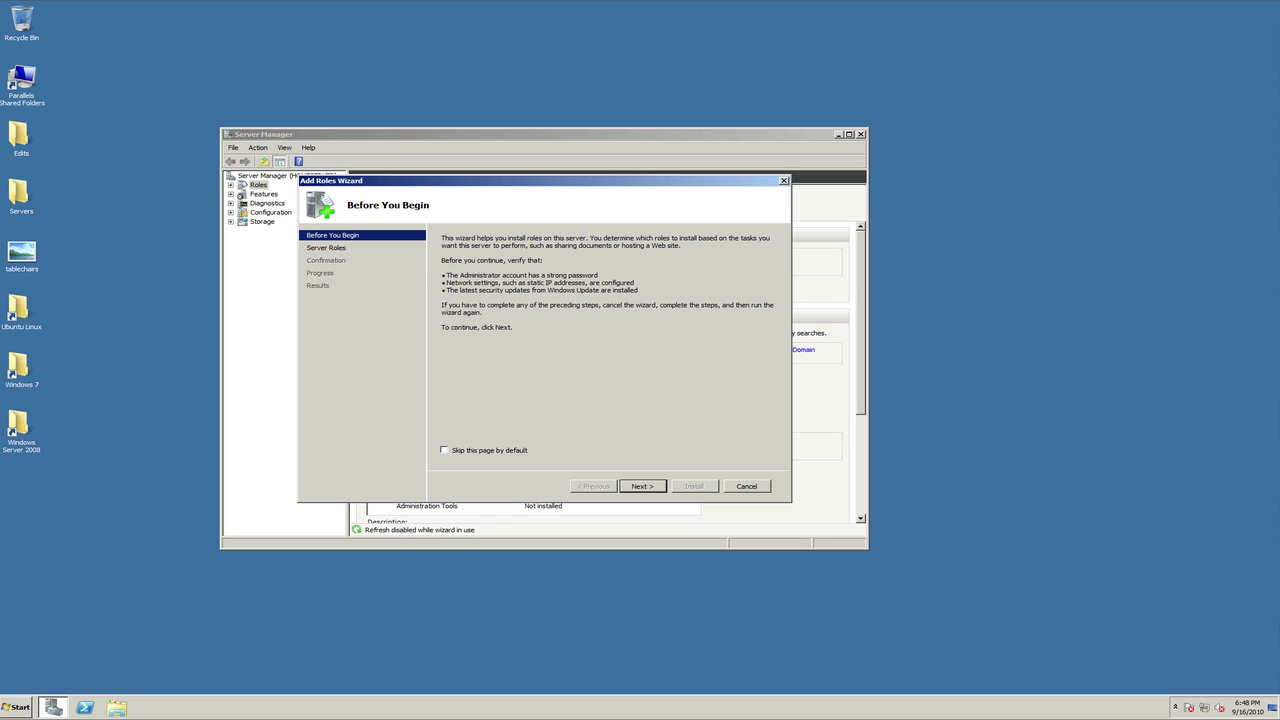
{"action": "key", "text": "Return"}
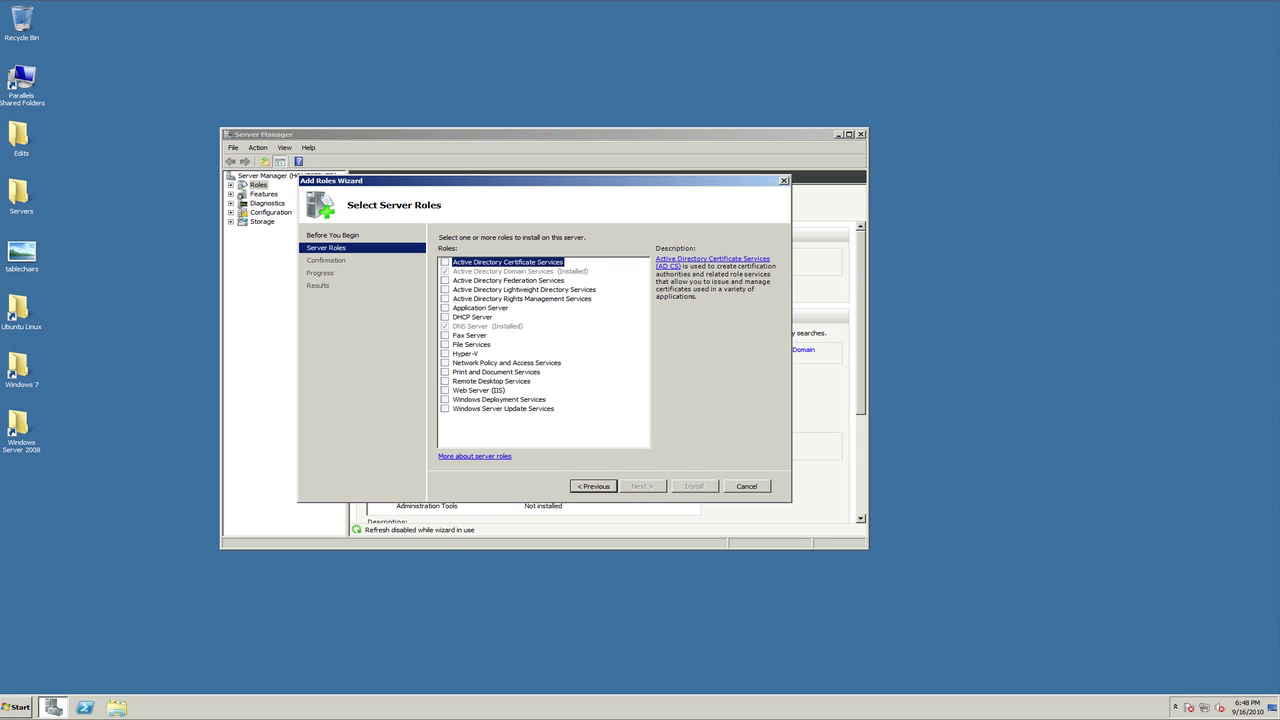
{"action": "left_click", "coordinate": [445, 317]}
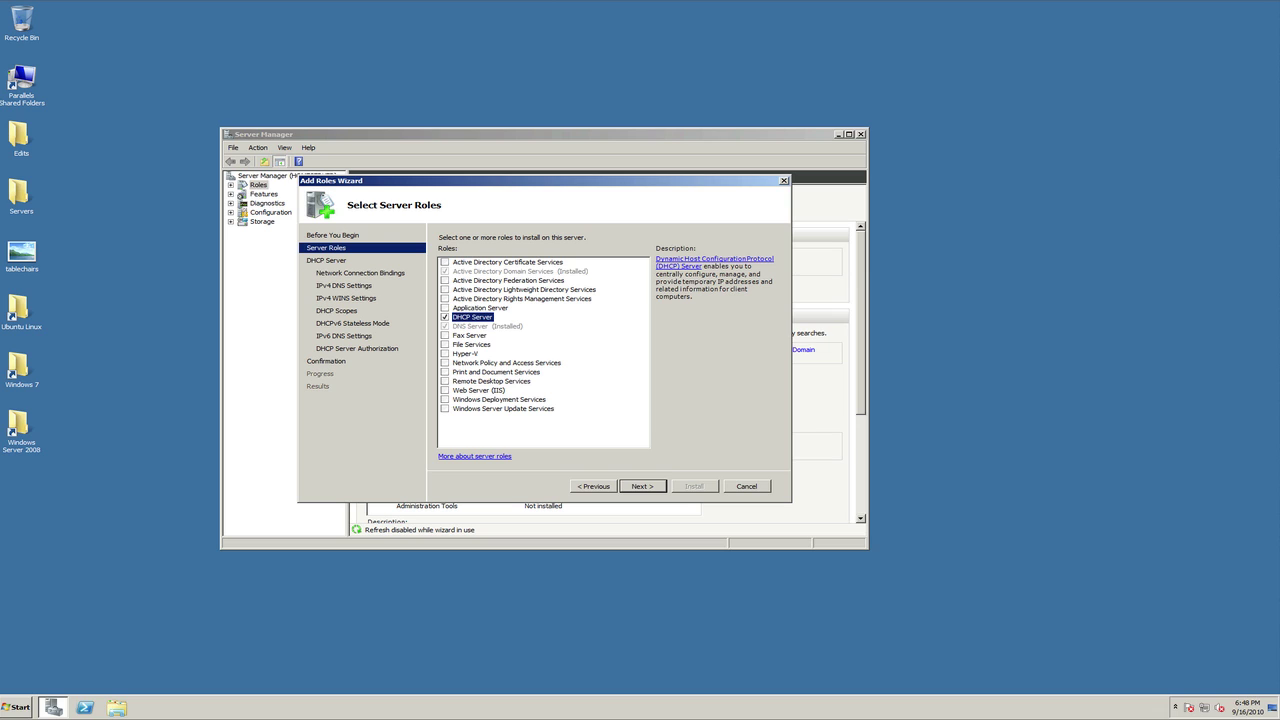
{"action": "key", "text": "Return"}
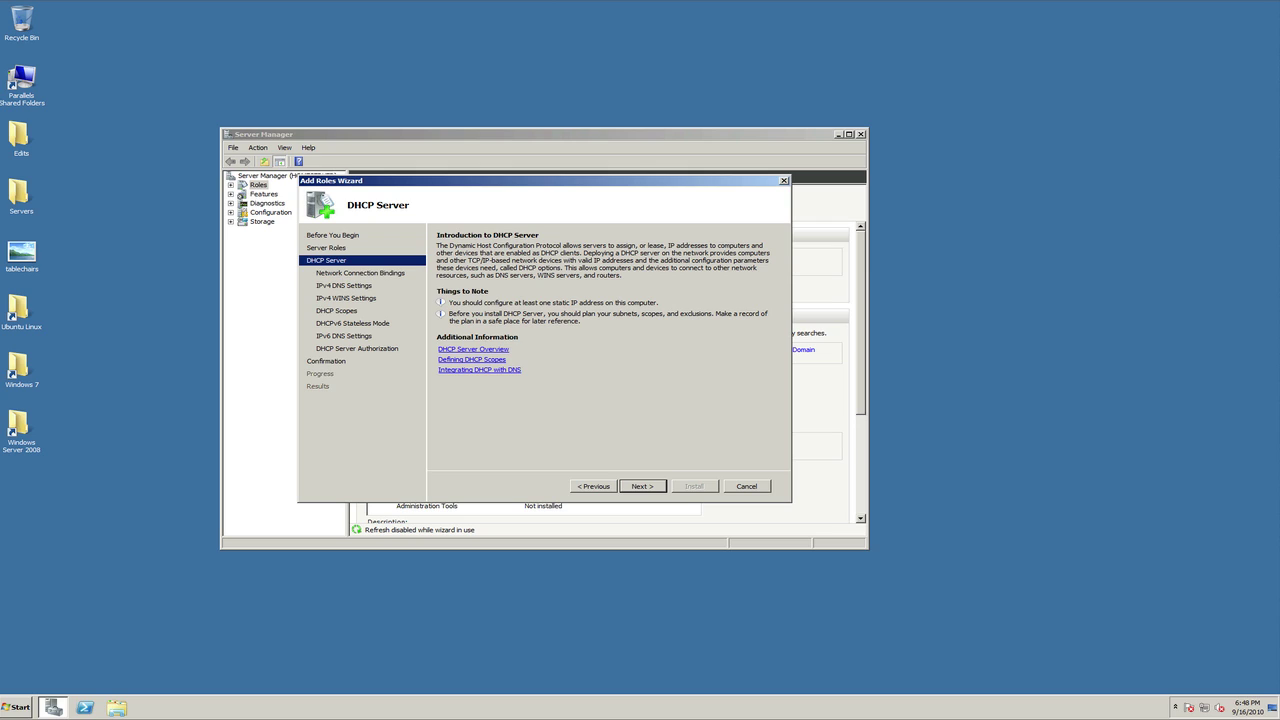
{"action": "key", "text": "Return"}
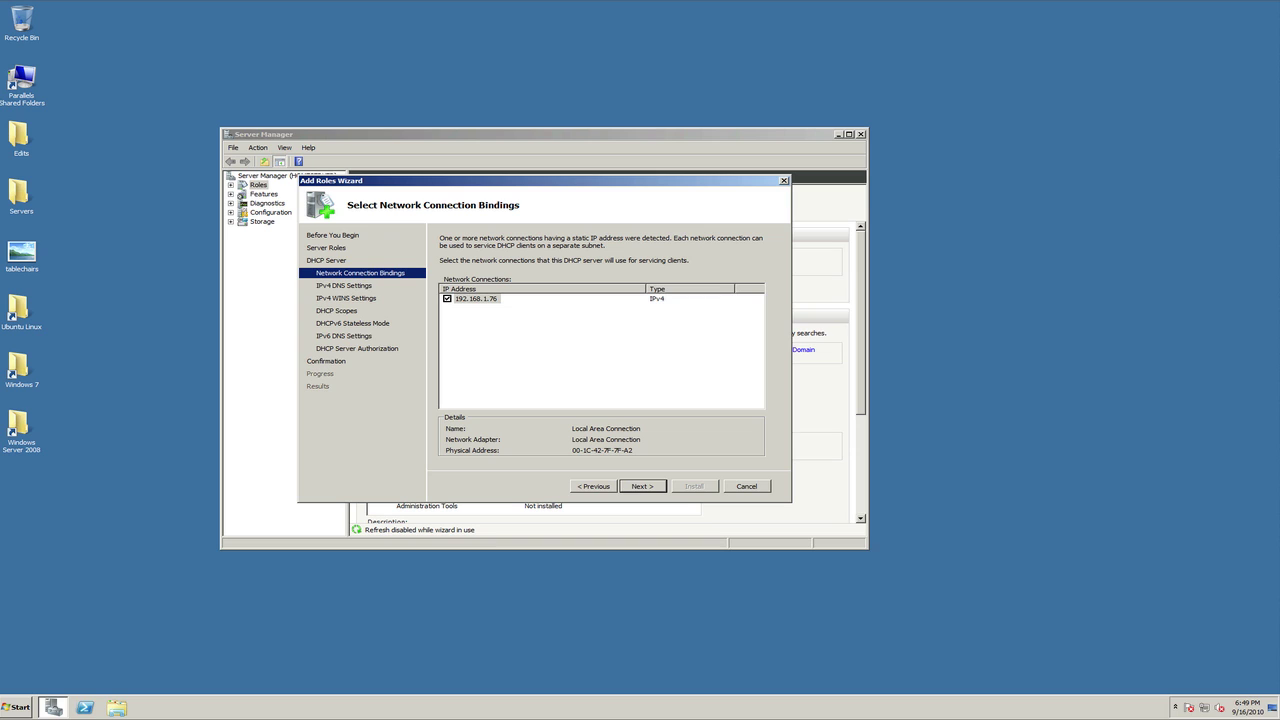
- Accept the HOME.NET and 127.0.0.1 DNS settings, enter 208.67.222.222, and leave WINS not required
{"action": "key", "text": "Return"}
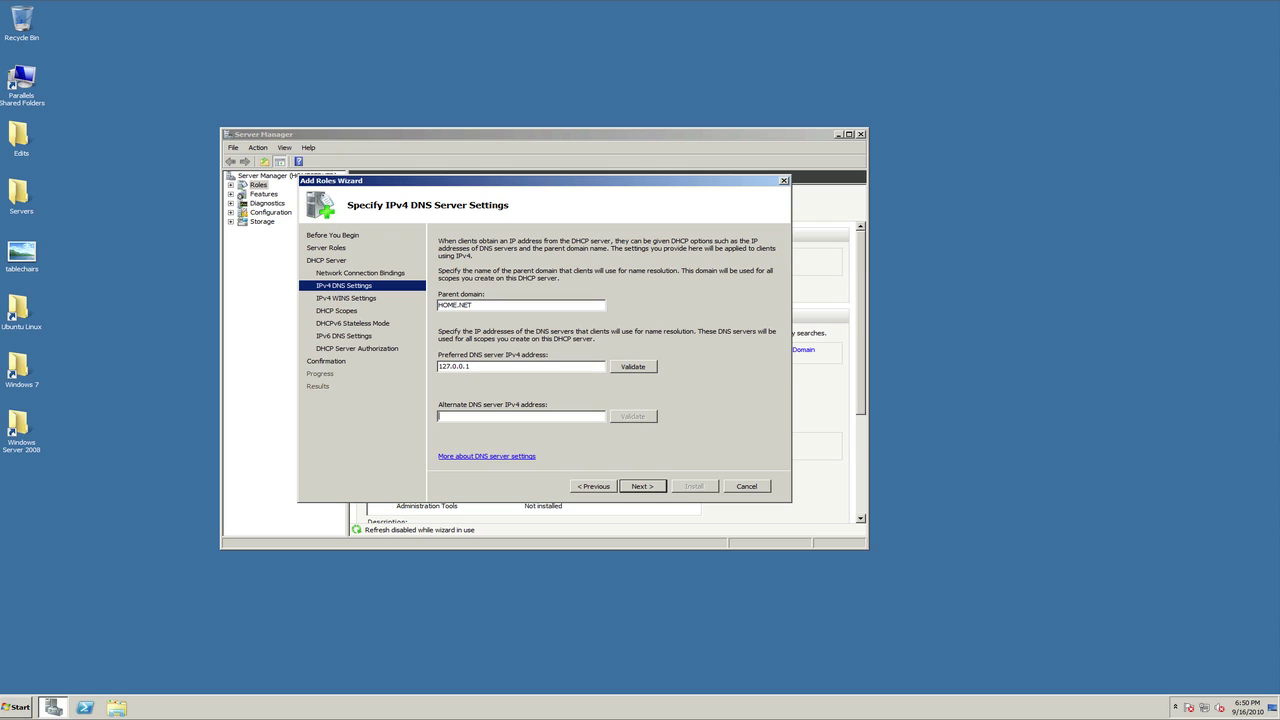
{"action": "type", "text": "208.67.222.222"}
{"action": "key", "text": "Return"}
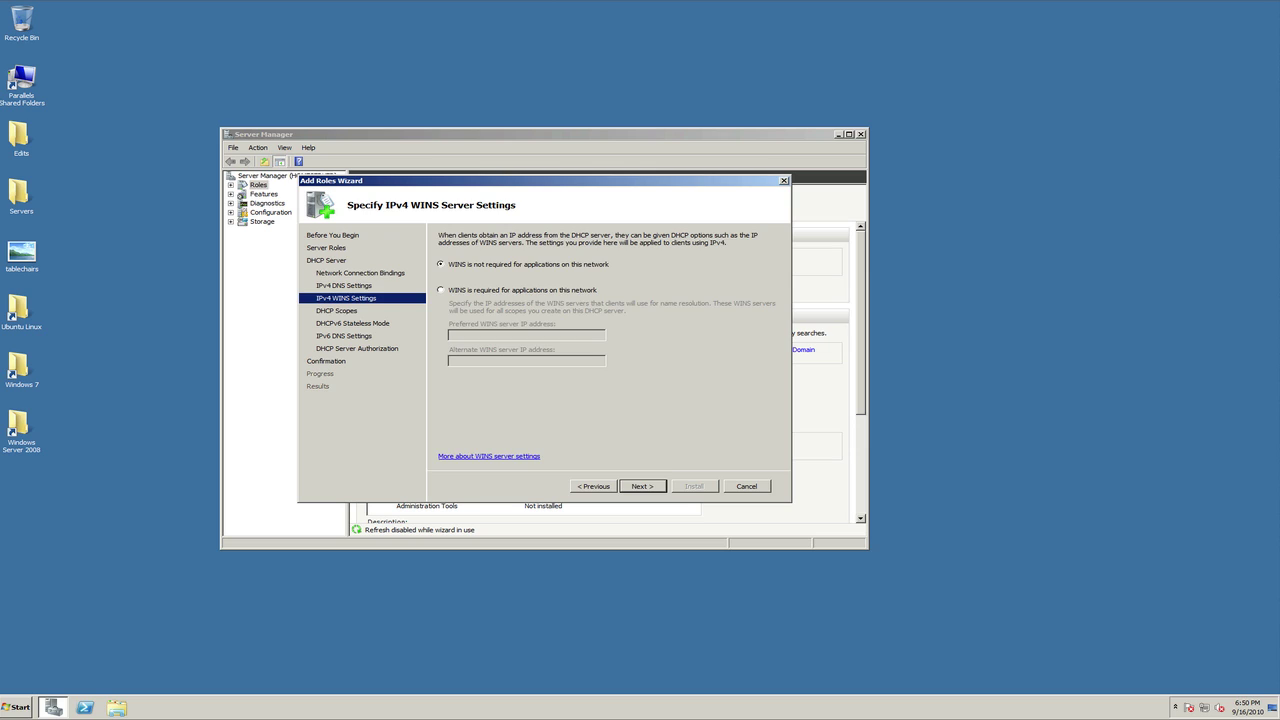
{"action": "key", "text": "Return"}
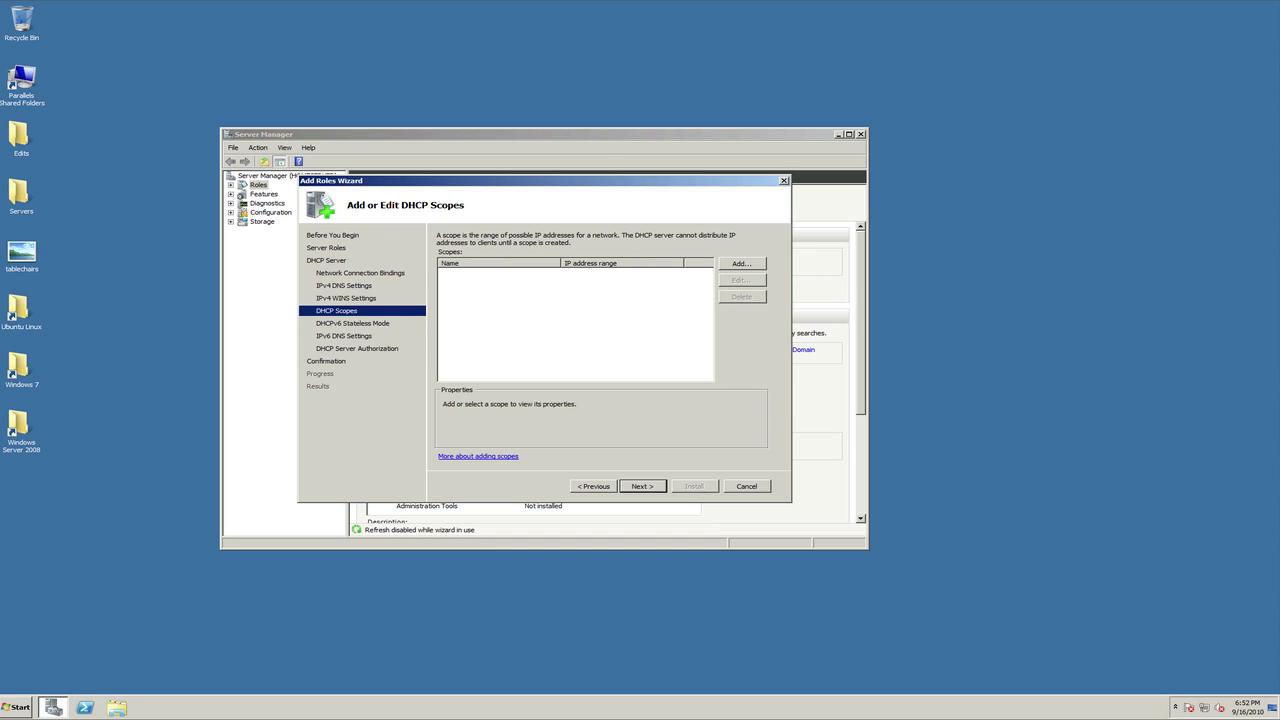
- Define scope Primary from 10.16.1.100 to 10.16.1.253 with subnet mask 255.255.255.0
{"action": "key", "text": "alt+a"}
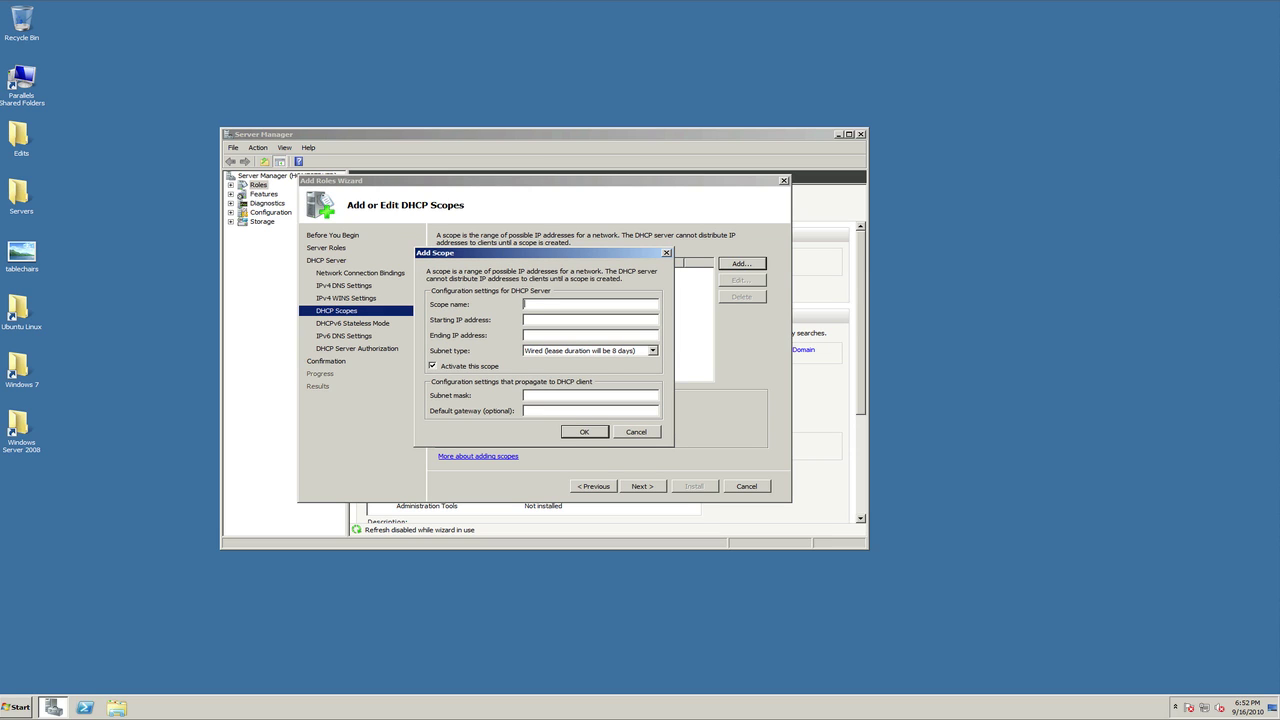
{"action": "type", "text": "Primary"}
{"action": "type", "text": "10"}
{"action": "type", "text": "16.1"}
{"action": "type", "text": ".2"}
{"action": "type", "text": "100"}
{"action": "left_click", "coordinate": [560, 335]}
{"action": "type", "text": "10.16.1.25"}
{"action": "key", "text": "shift+Home"}
{"action": "type", "text": "255.255.255.0"}
- Keep the Wired subnet type and add scope Primary to the wizard's scopes list
{"action": "left_click", "coordinate": [652, 350]}
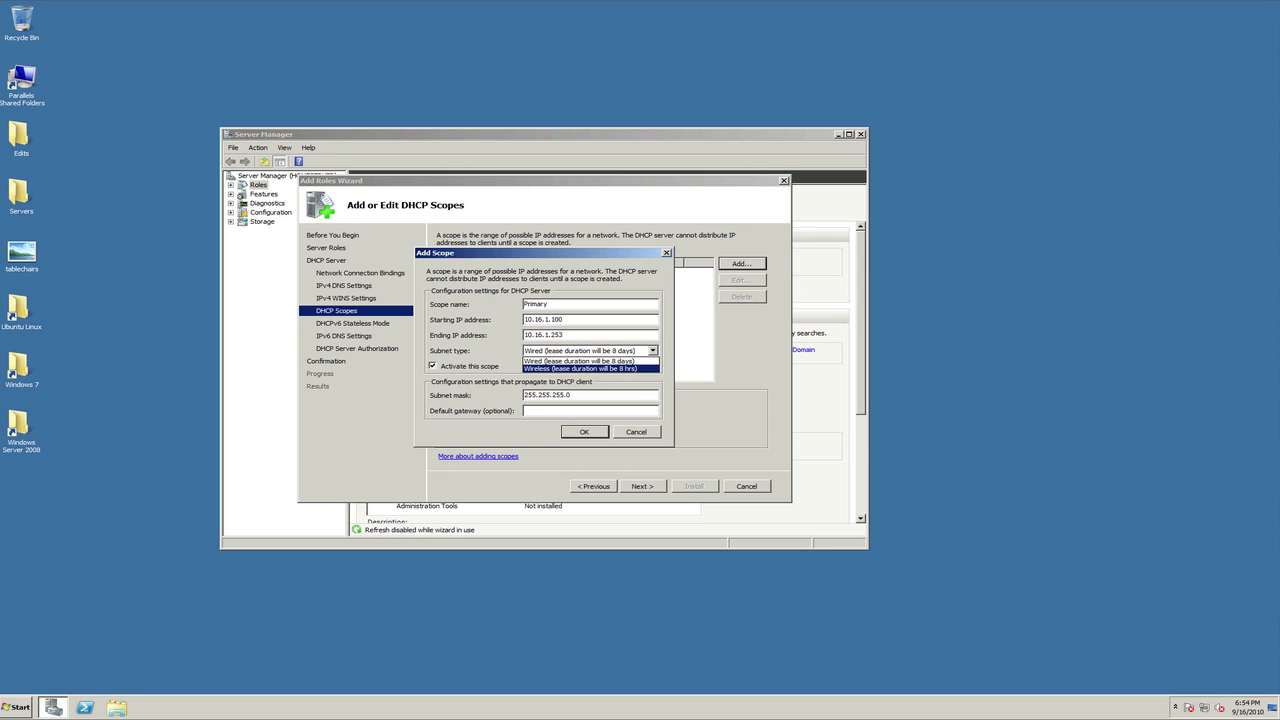
{"action": "key", "text": "Return"}
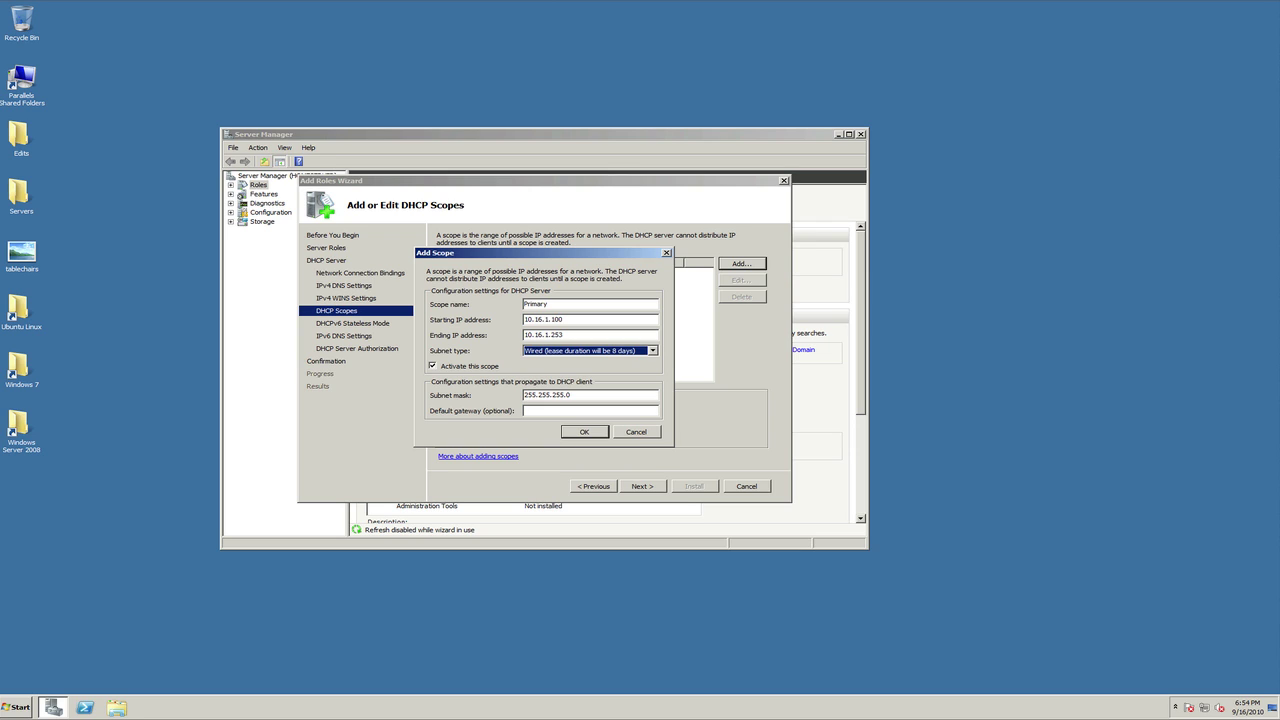
{"action": "key", "text": "Return"}
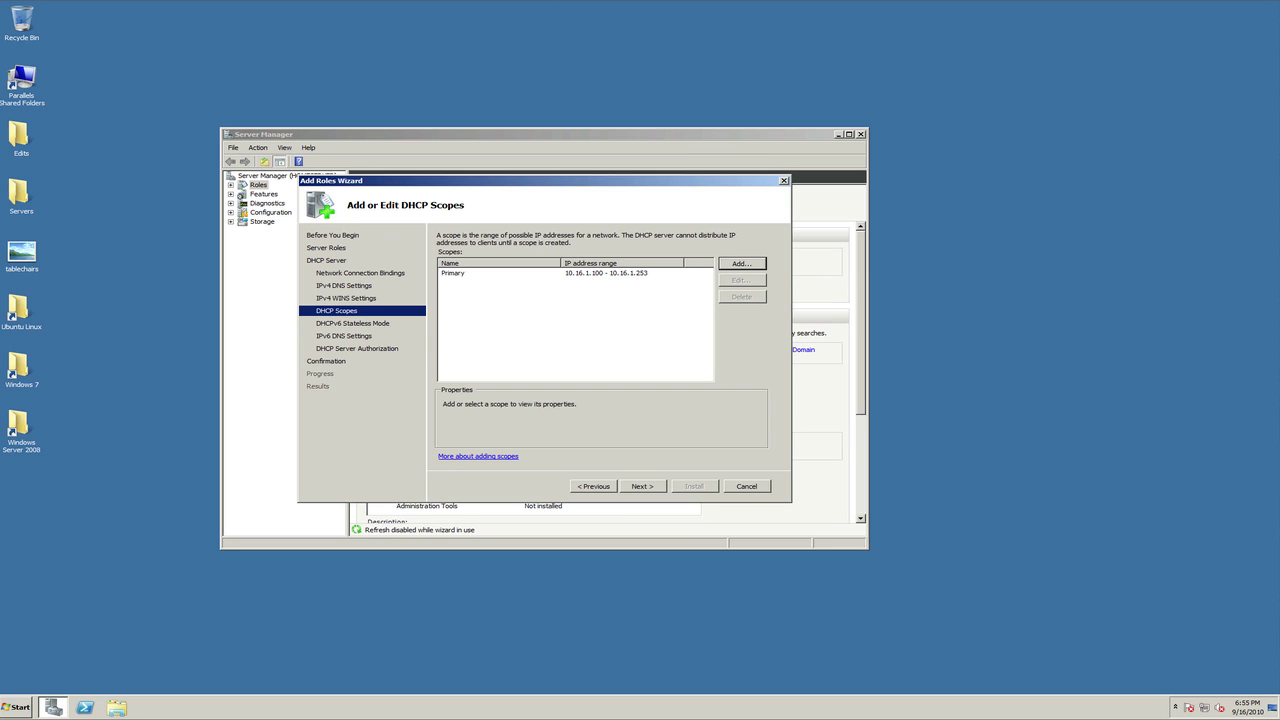
- Disable DHCPv6 stateless mode and advance to authorizing the DHCP server with current credentials
{"action": "key", "text": "Return"}
{"action": "key", "text": "alt+n"}
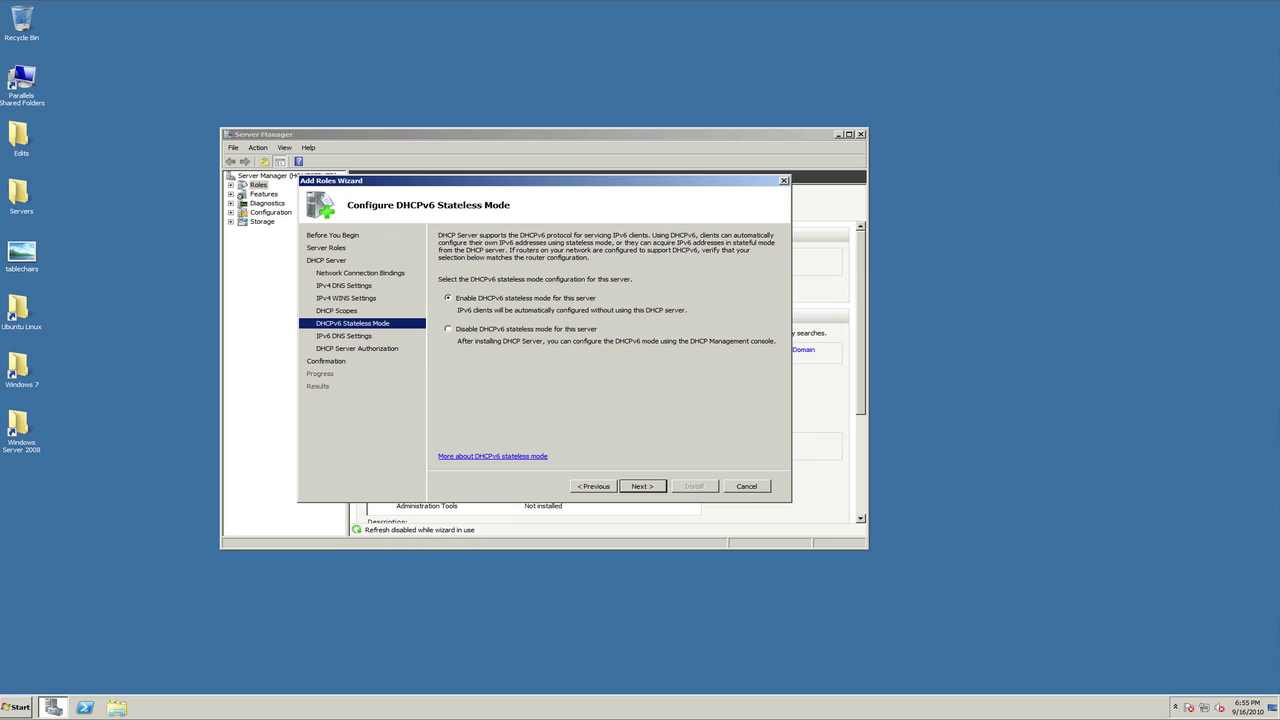
{"action": "key", "text": "Return"}
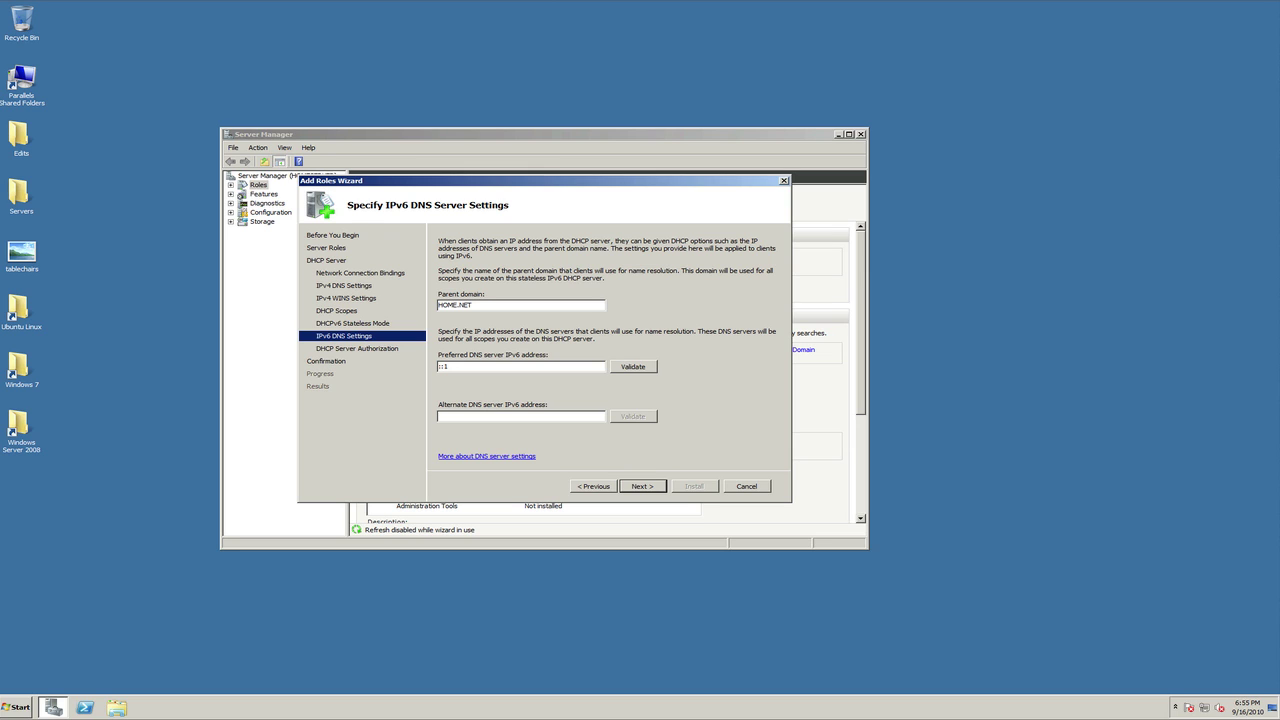
{"action": "key", "text": "alt+p"}
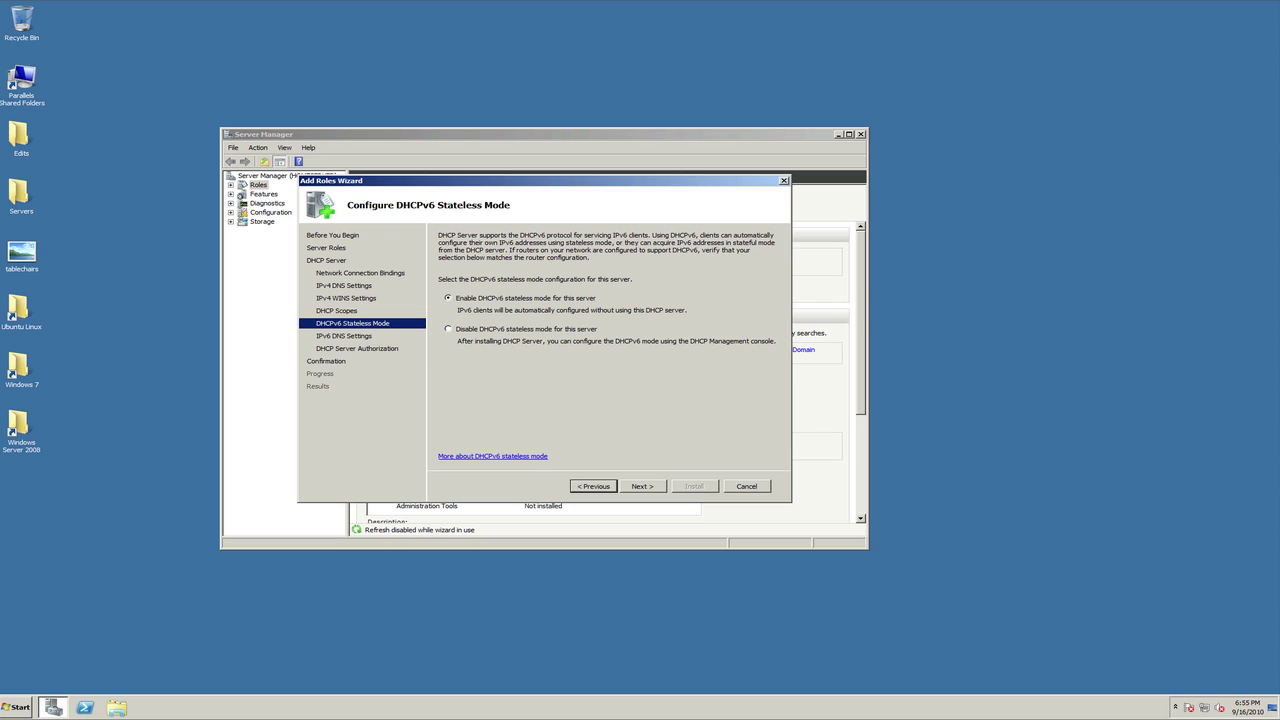
{"action": "key", "text": "alt+n"}
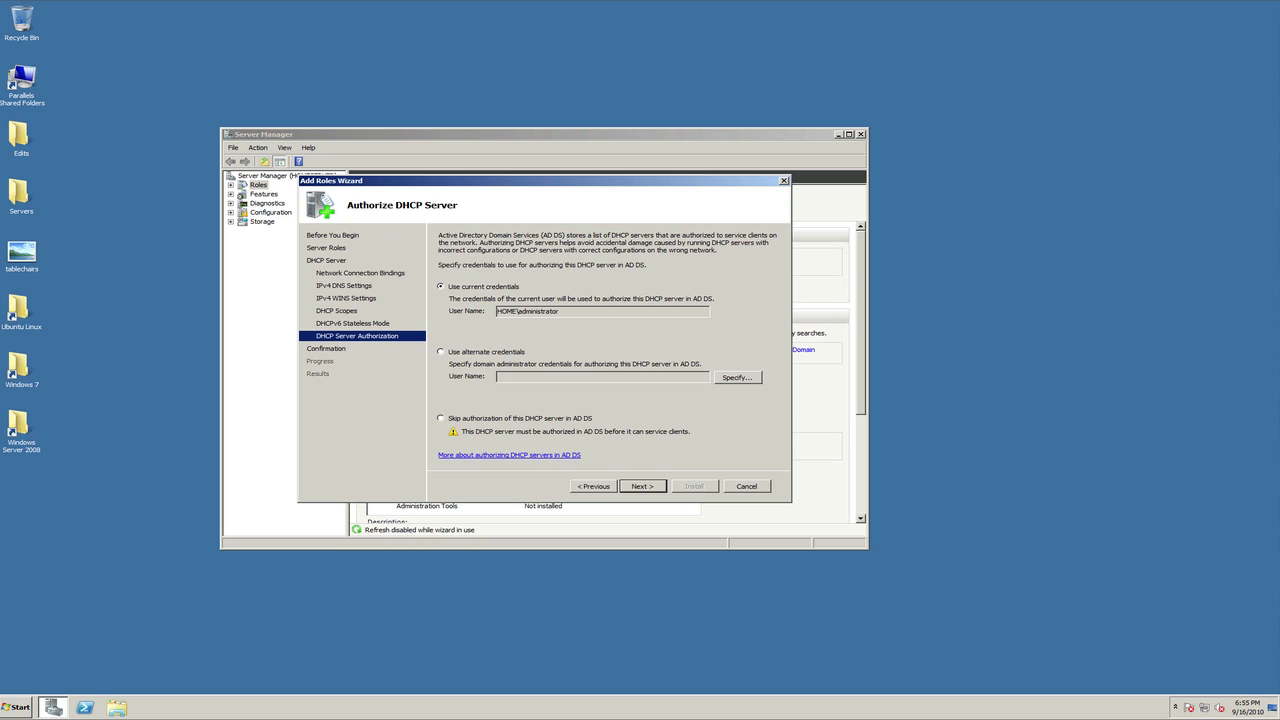
- Install the DHCP Server role and close the finished Add Roles wizard
{"action": "key", "text": "alt+n"}
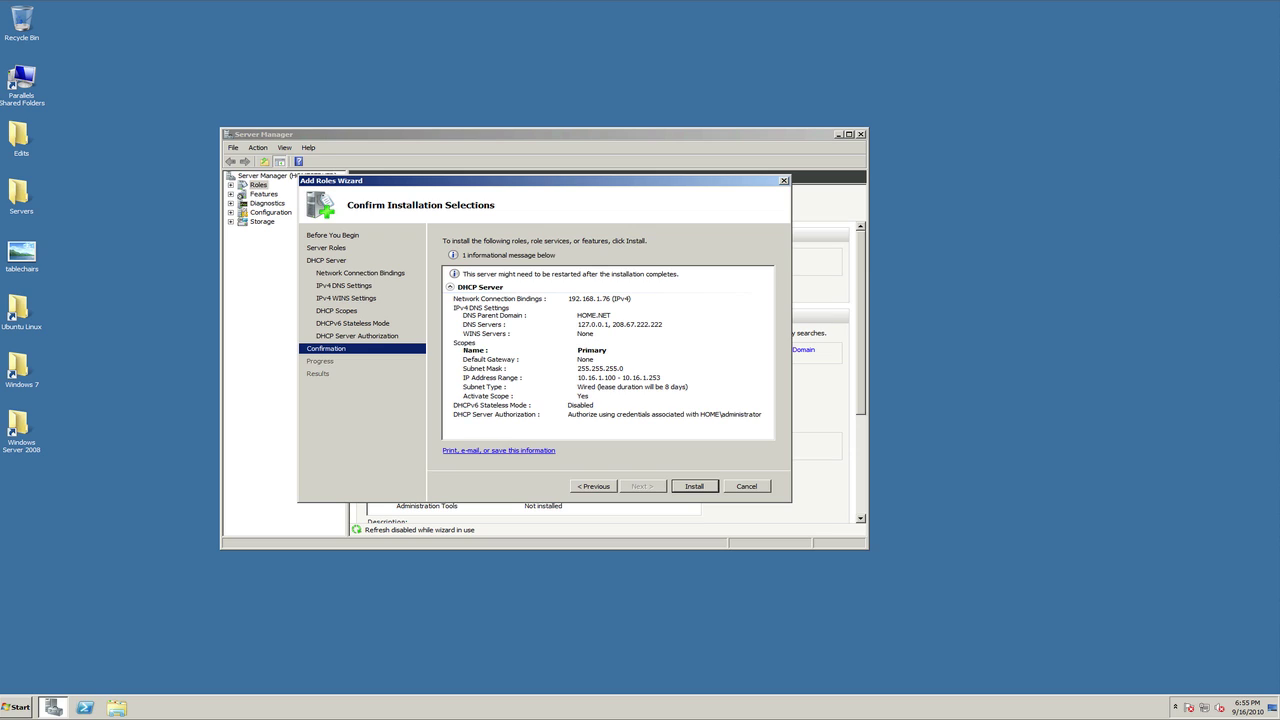
{"action": "key", "text": "Return"}
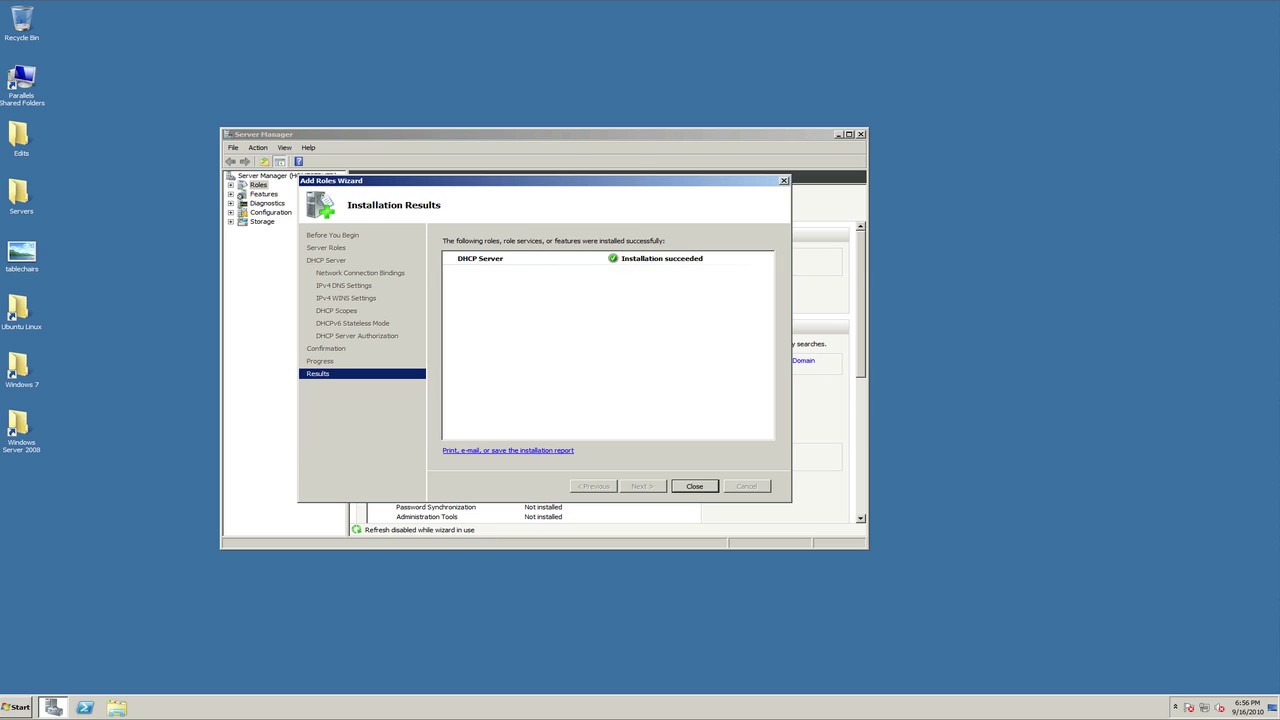
{"action": "key", "text": "Return"}
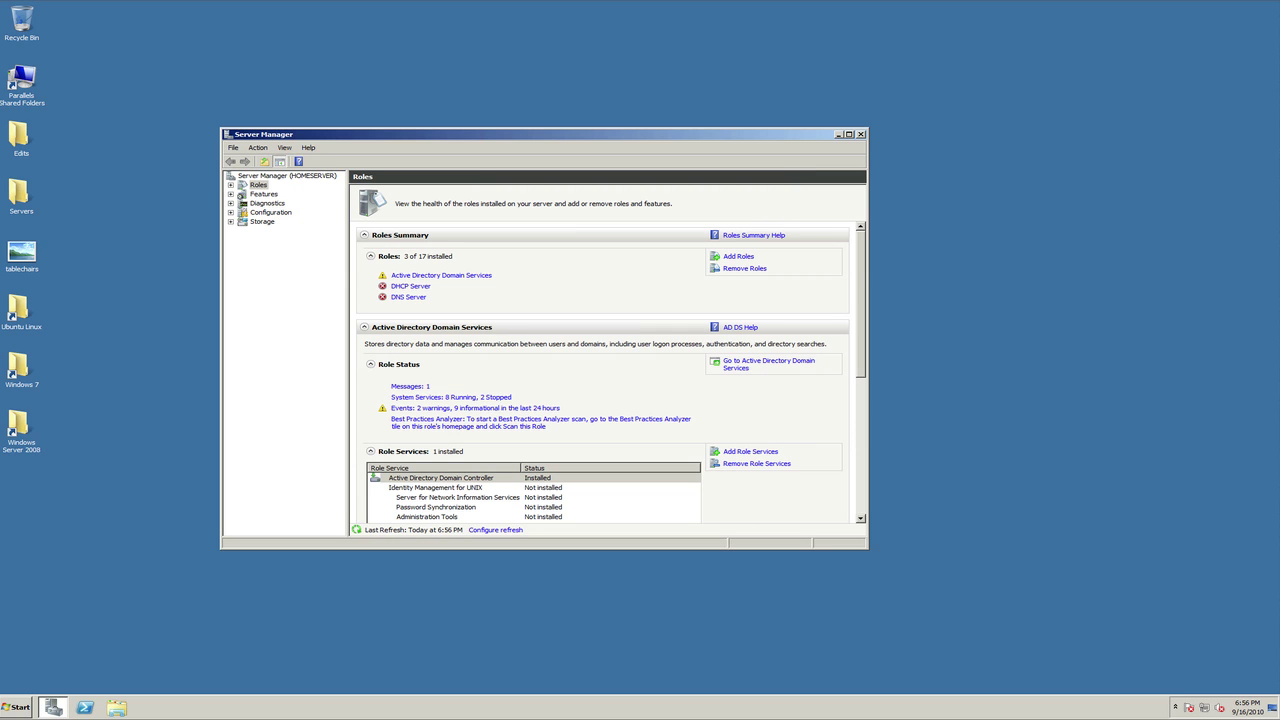
- Launch the DHCP console from Administrative Tools, then centre and enlarge its window
{"action": "key", "text": "super+d"}
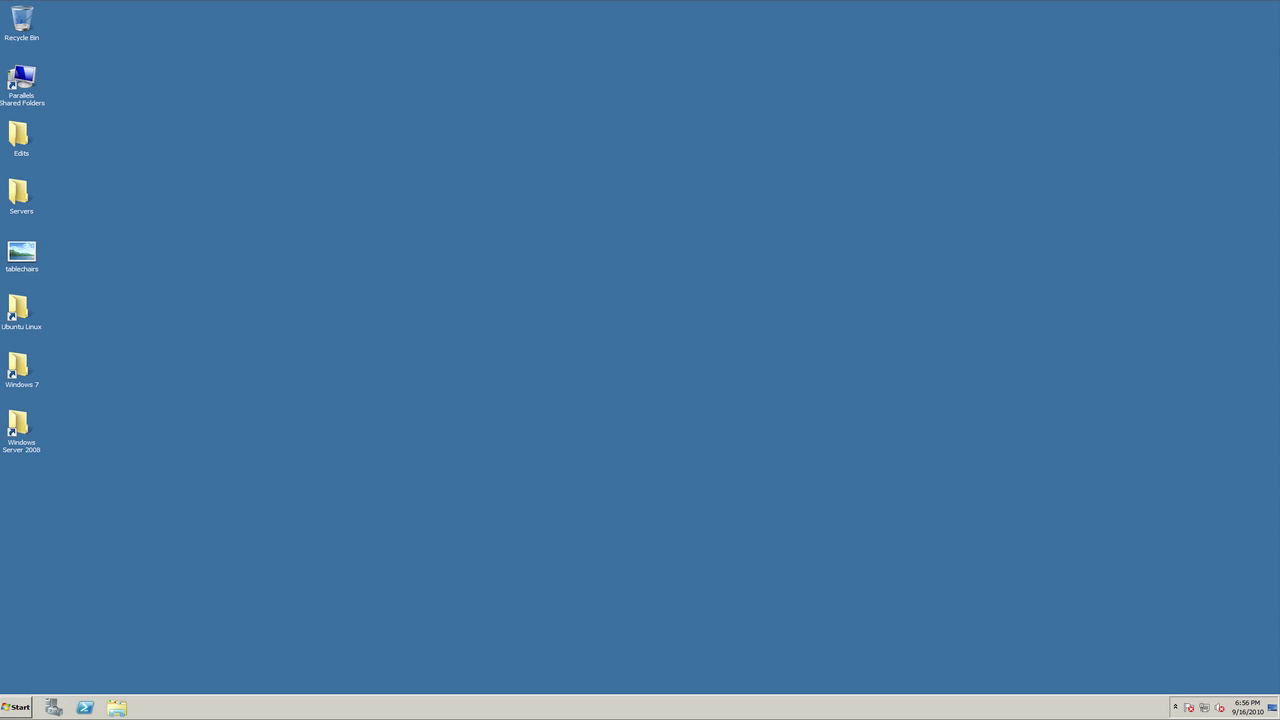
{"action": "key", "text": "super"}
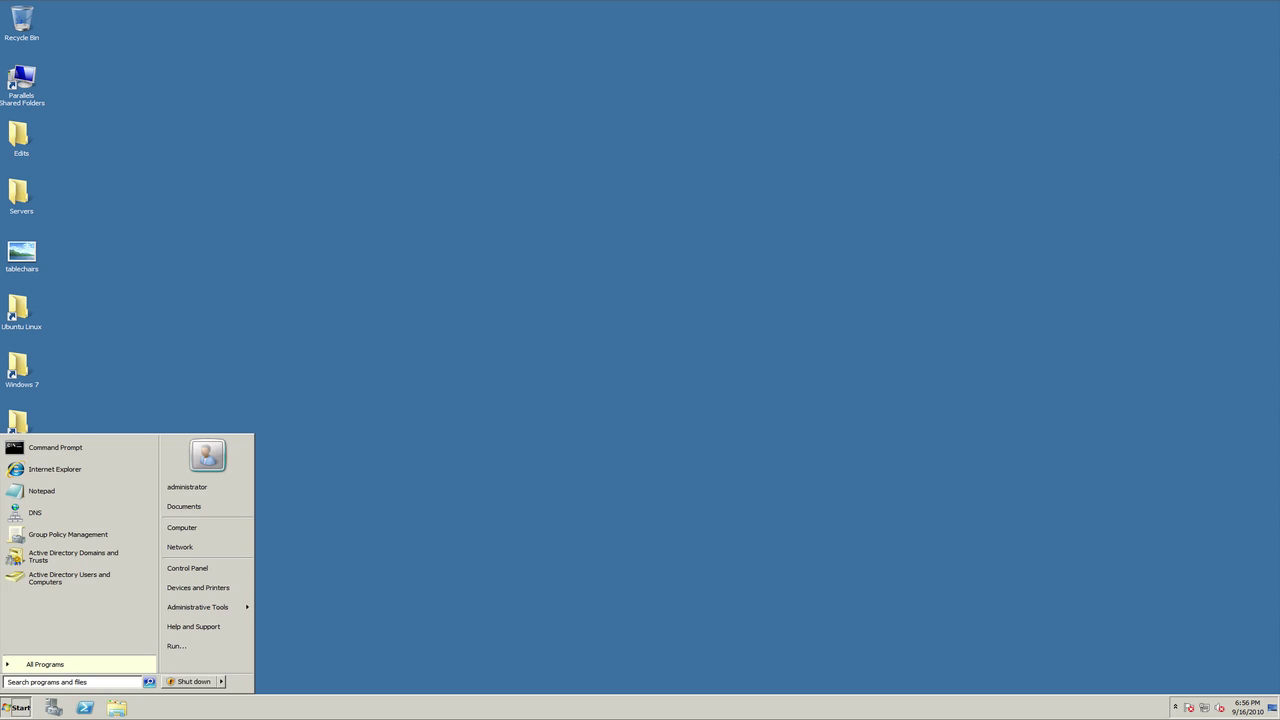
{"action": "mouse_move", "coordinate": [197, 607]}
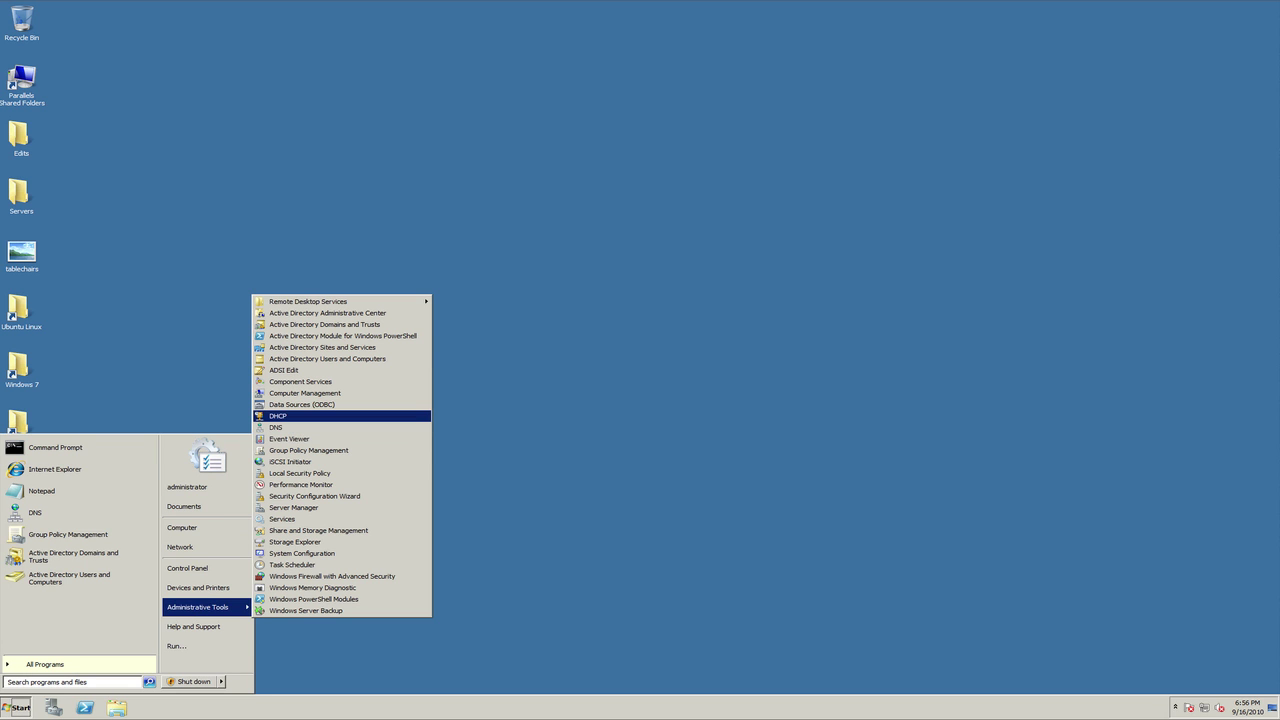
{"action": "key", "text": "Return"}
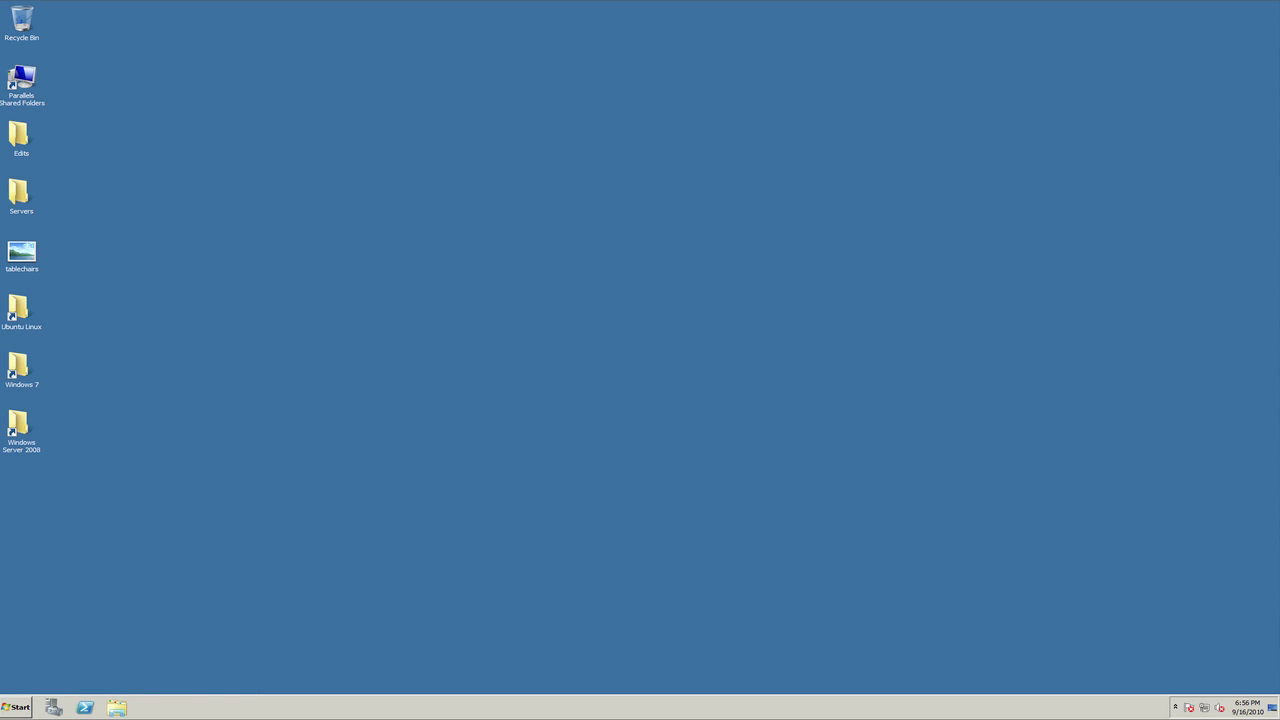
{"action": "left_click_drag", "start_coordinate": [200, 45], "coordinate": [504, 142]}
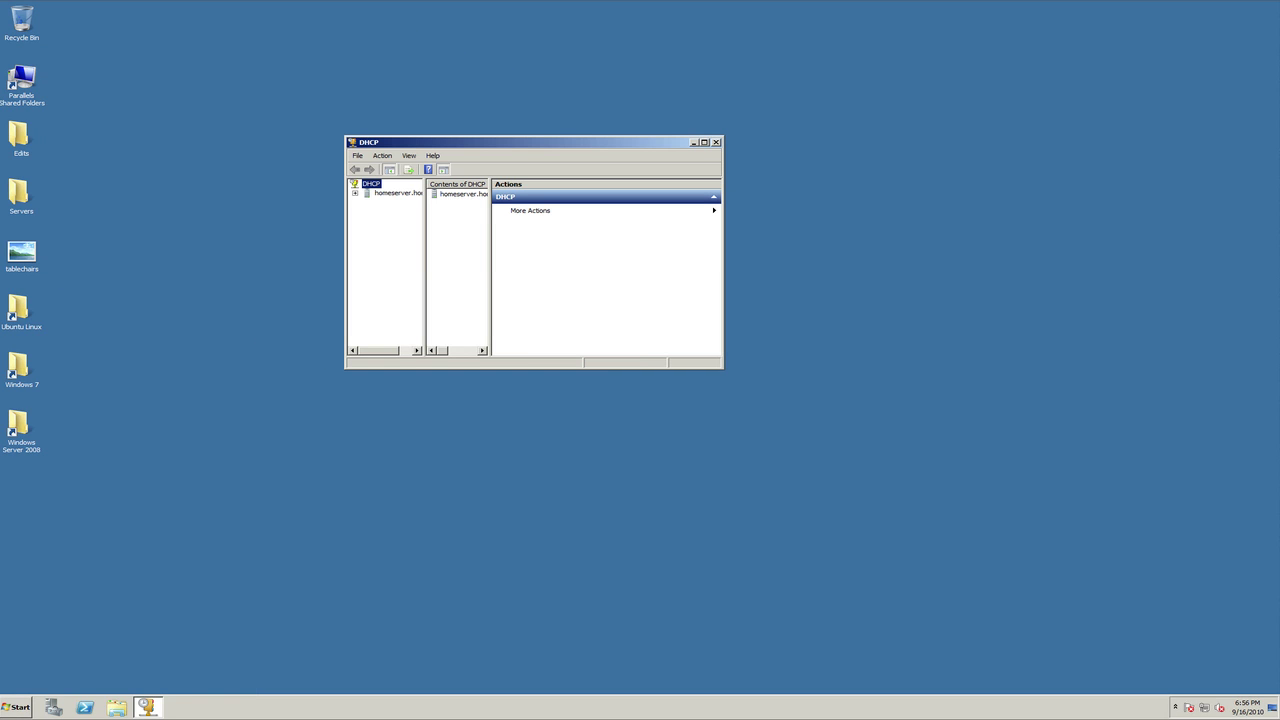
{"action": "left_click_drag", "start_coordinate": [722, 367], "coordinate": [930, 636]}
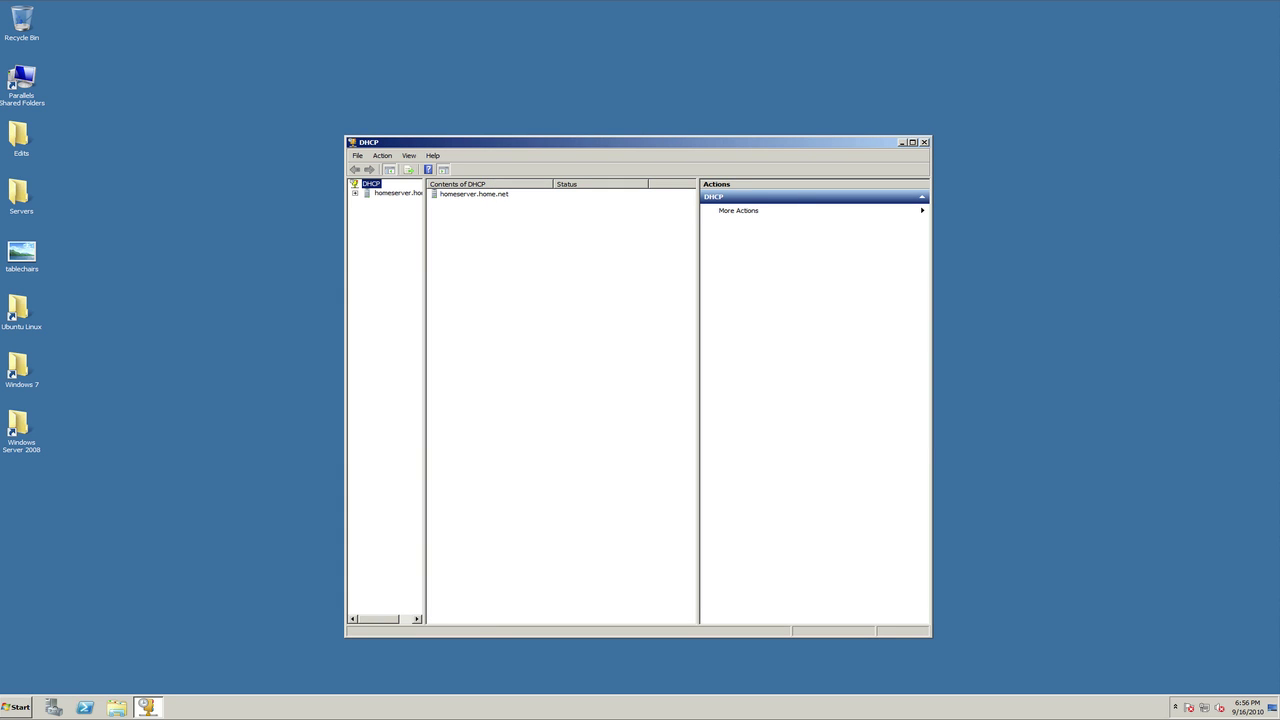
- Expand homeserver.home.net > IPv4 > Scope [10.16.1.0] and view the Address Pool with its Description column
{"action": "left_click_drag", "start_coordinate": [425, 400], "coordinate": [490, 400]}
{"action": "left_click", "coordinate": [354, 193]}
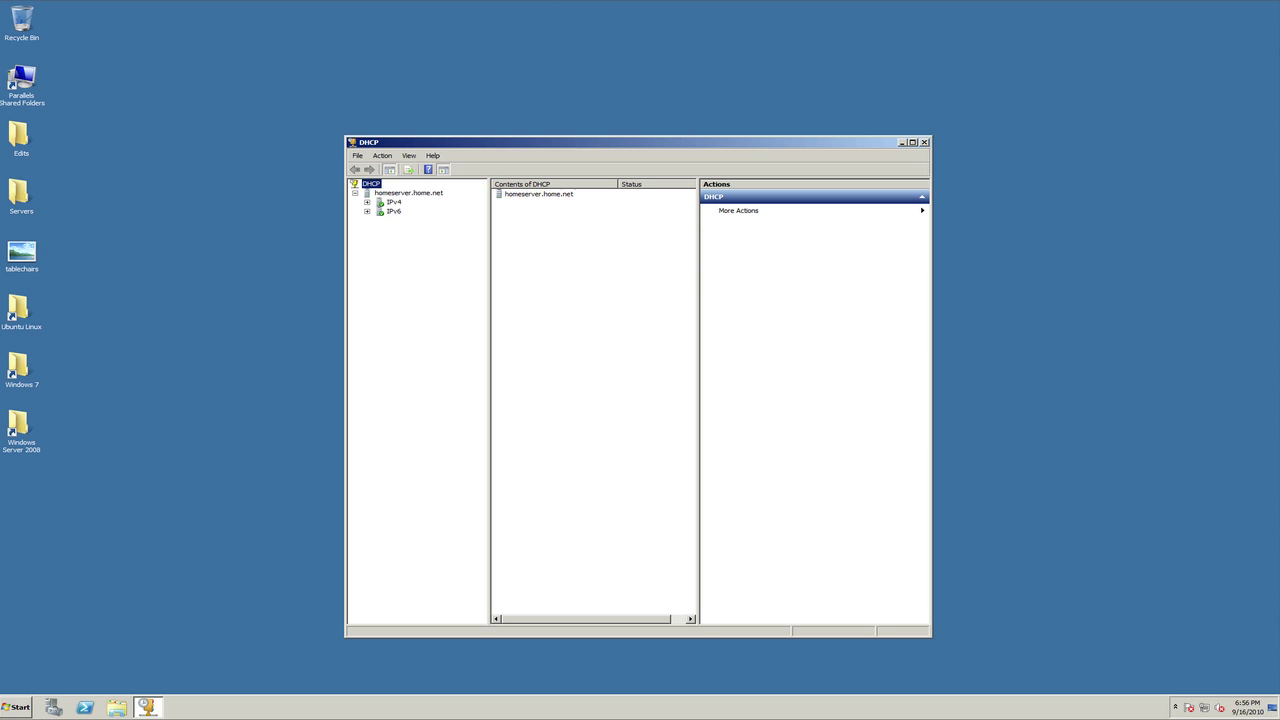
{"action": "left_click", "coordinate": [367, 202]}
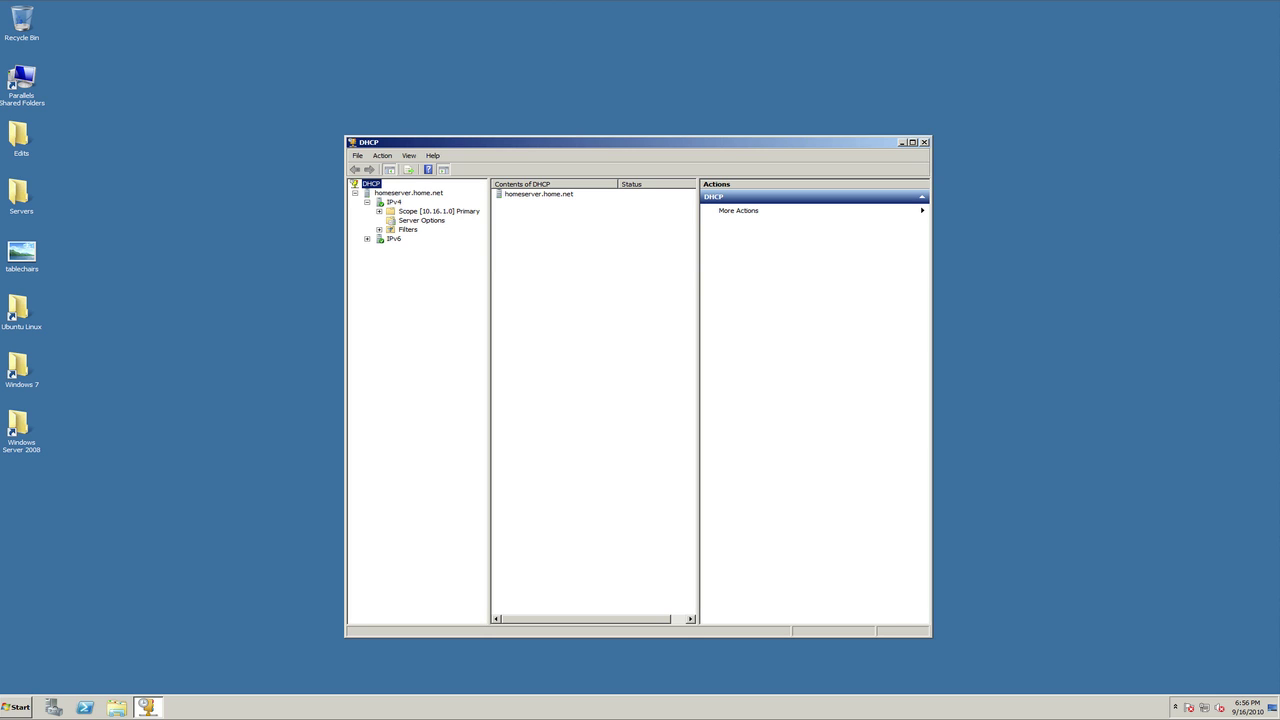
{"action": "left_click", "coordinate": [379, 211]}
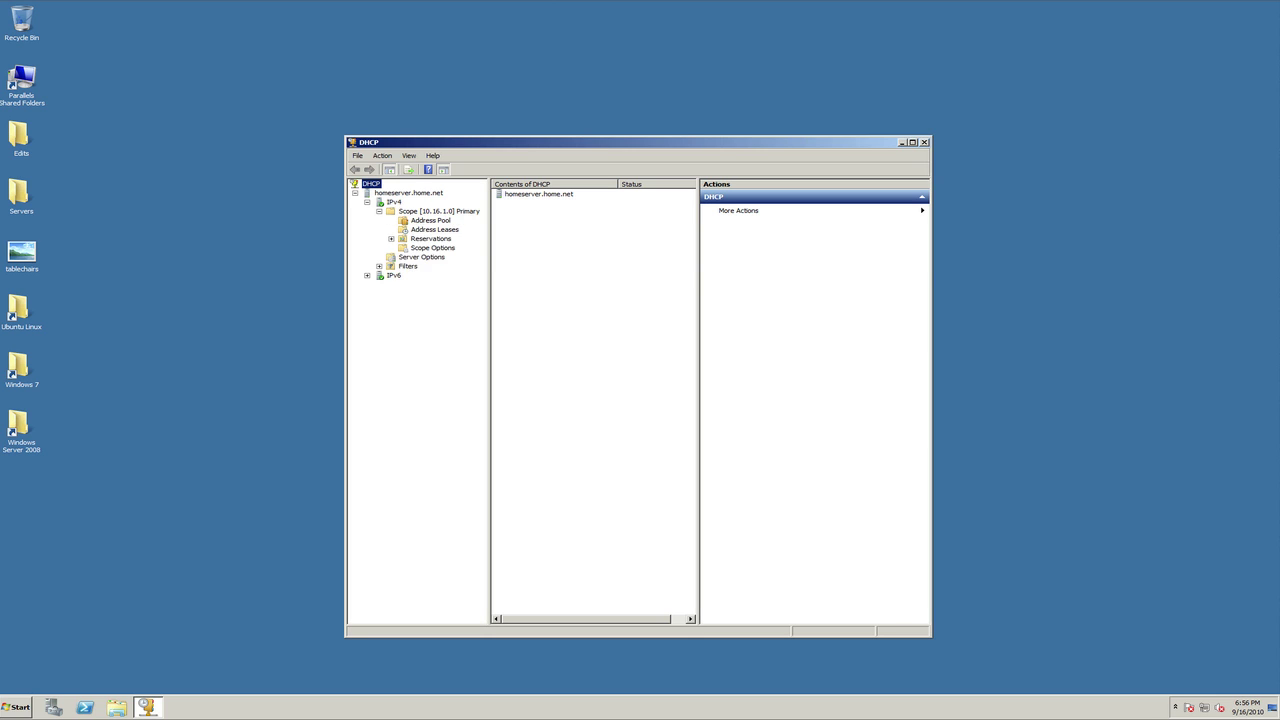
{"action": "left_click", "coordinate": [430, 220]}
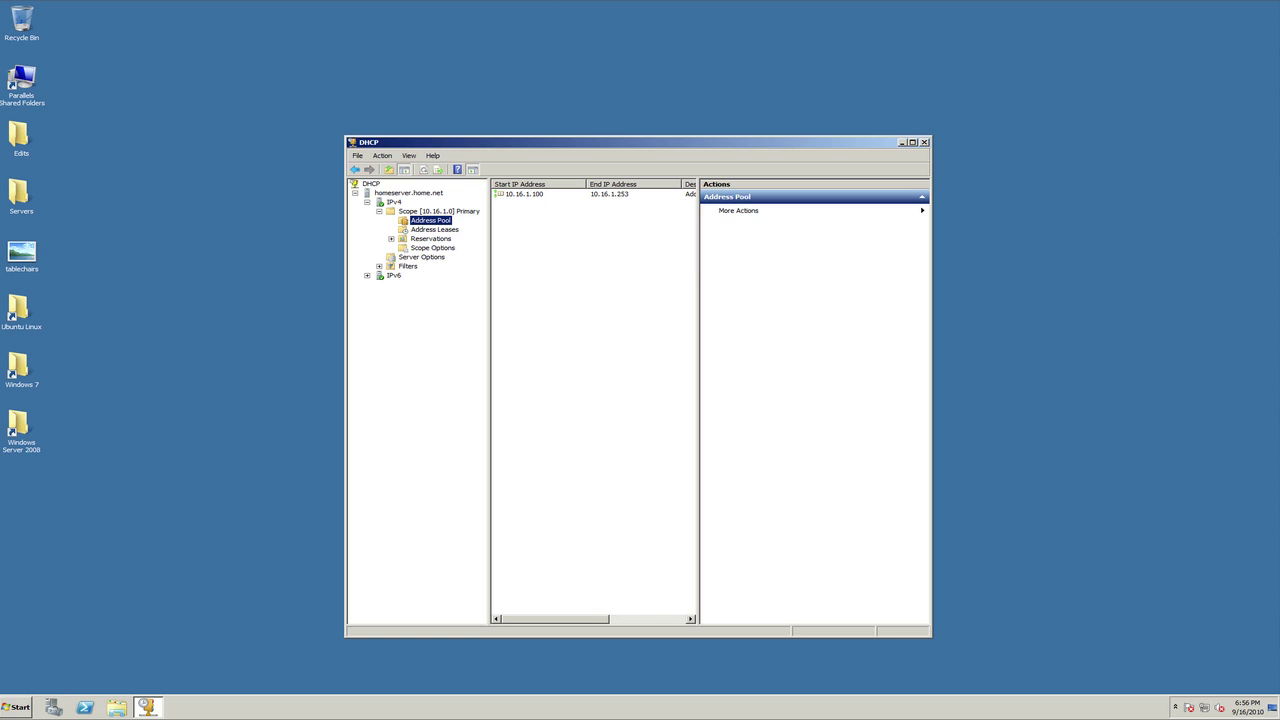
{"action": "left_click_drag", "start_coordinate": [931, 390], "coordinate": [1061, 390]}
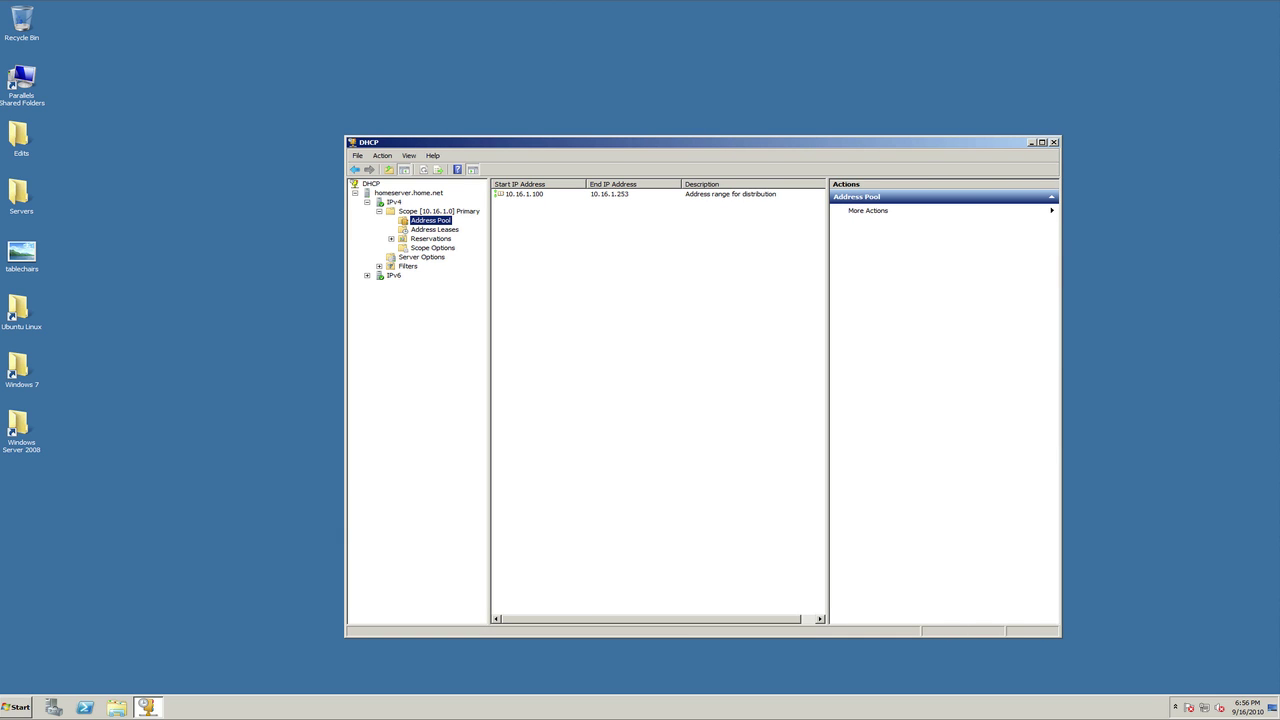
- Add an exclusion range for the single address 10.16.1.105 to the address pool
{"action": "right_click", "coordinate": [545, 253]}
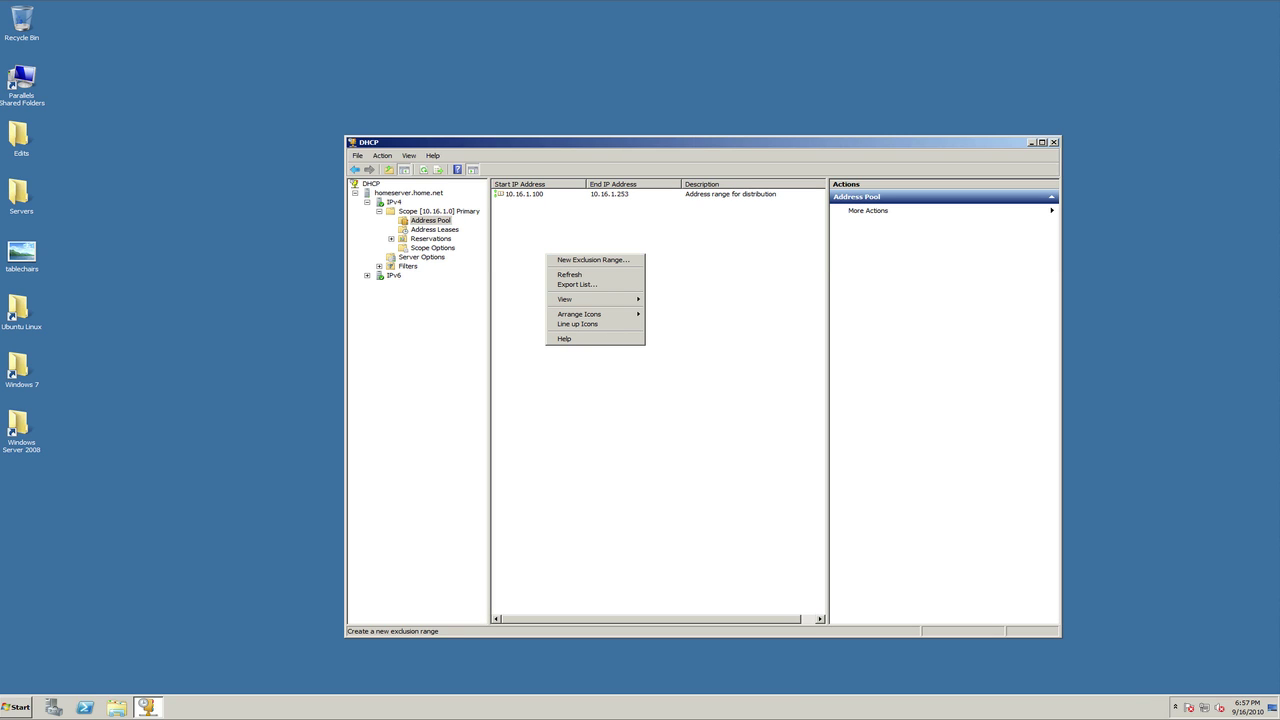
{"action": "key", "text": "Down"}
{"action": "key", "text": "Return"}
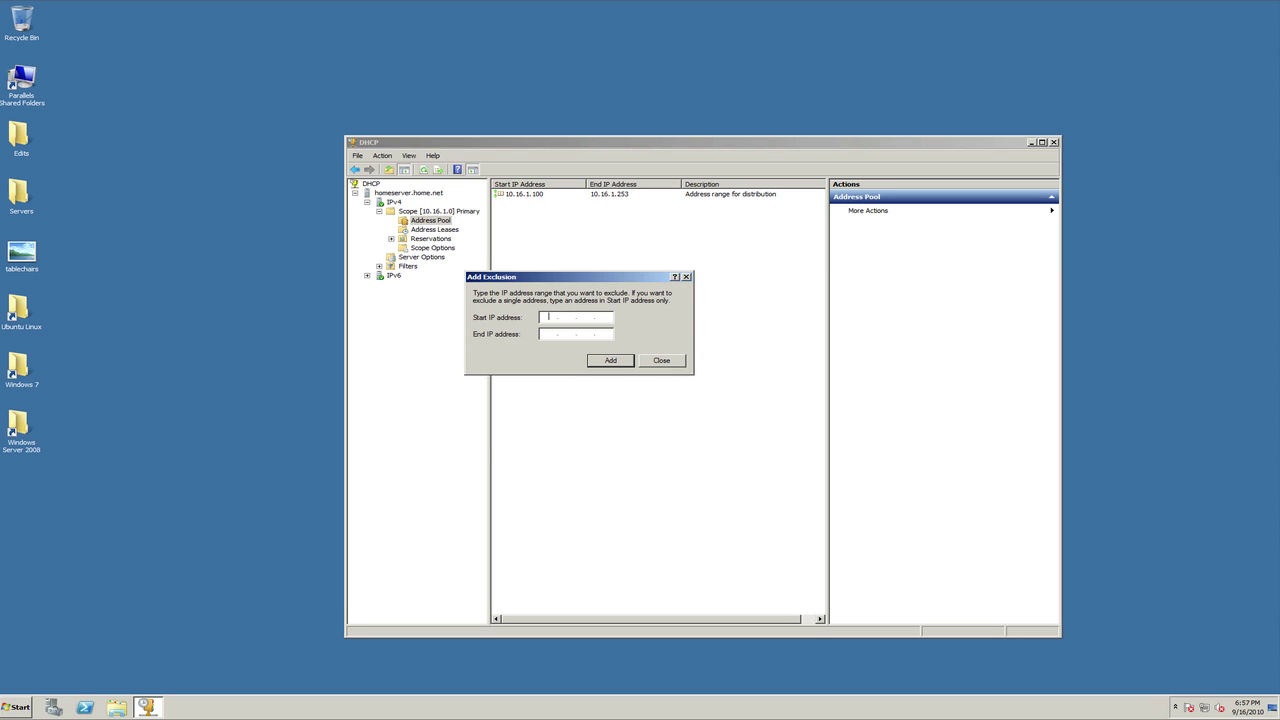
{"action": "type", "text": "0.16.1.105"}
{"action": "key", "text": "Tab"}
{"action": "type", "text": "10.16.1.105"}
{"action": "key", "text": "Return"}
{"action": "key", "text": "Escape"}
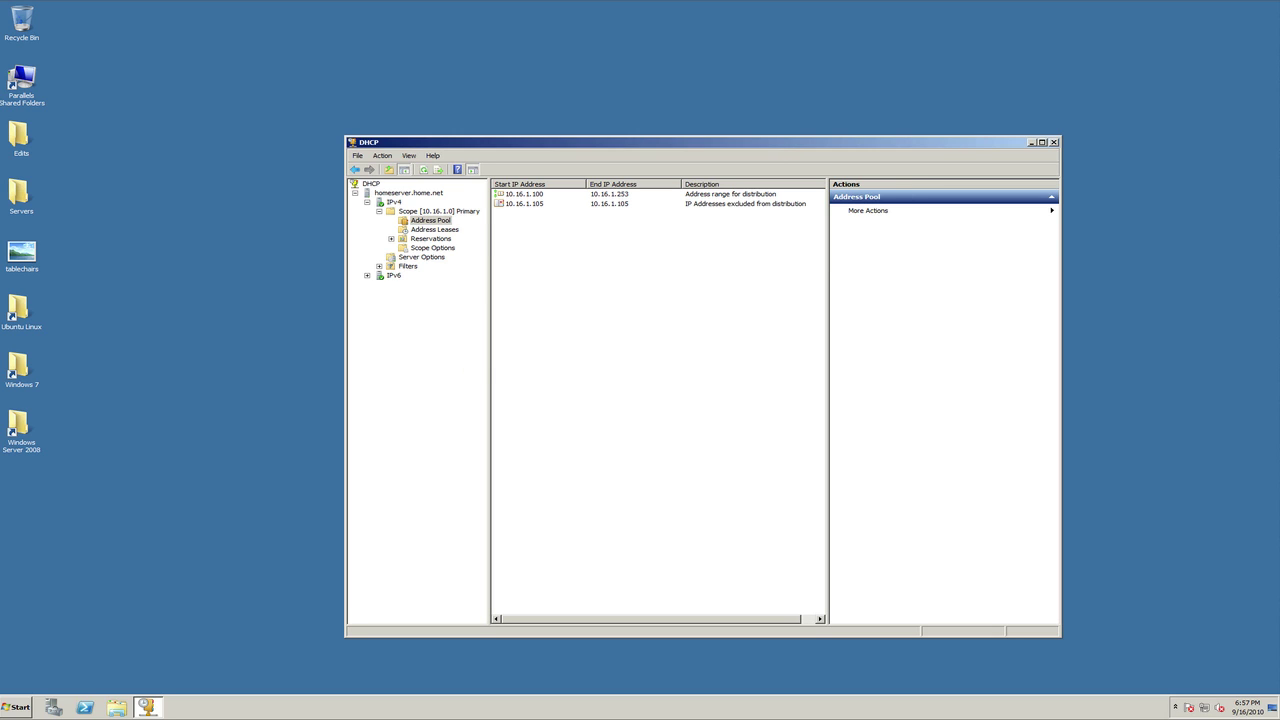
- Delete the 10.16.1.105 exclusion and confirm the removal
{"action": "left_click", "coordinate": [524, 203]}
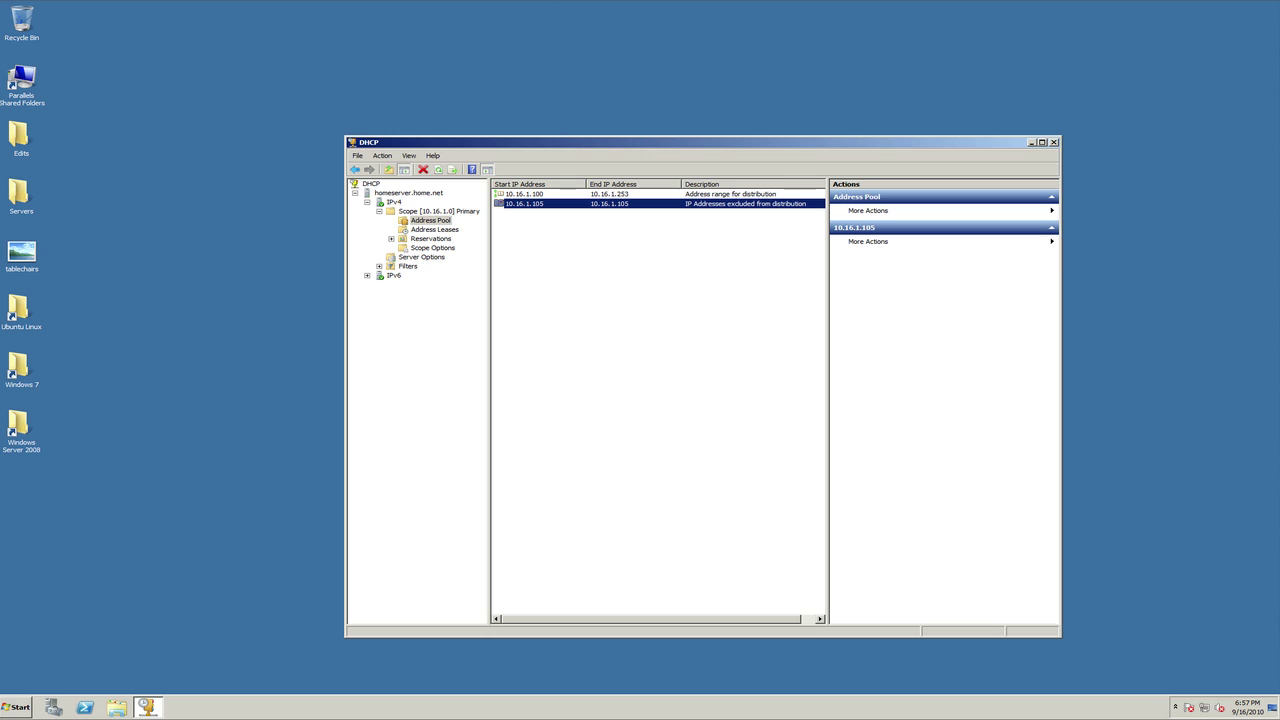
{"action": "right_click", "coordinate": [533, 202]}
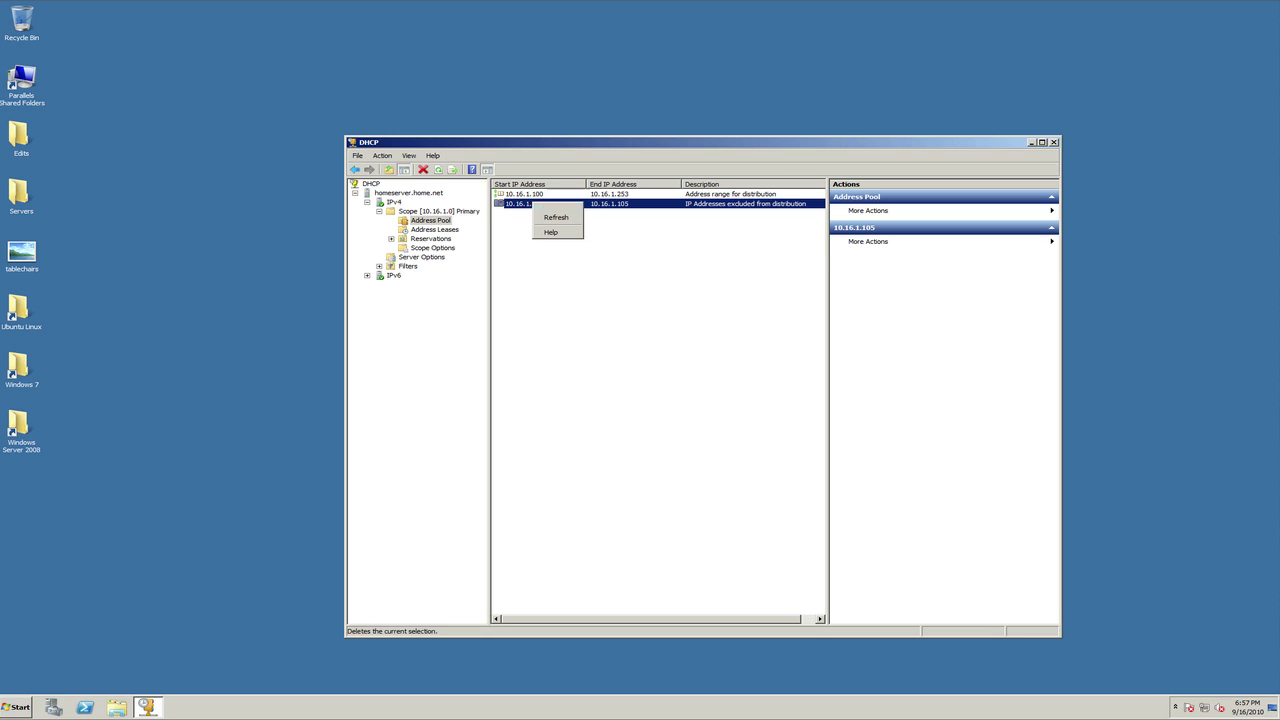
{"action": "left_click", "coordinate": [556, 207]}
{"action": "key", "text": "Return"}
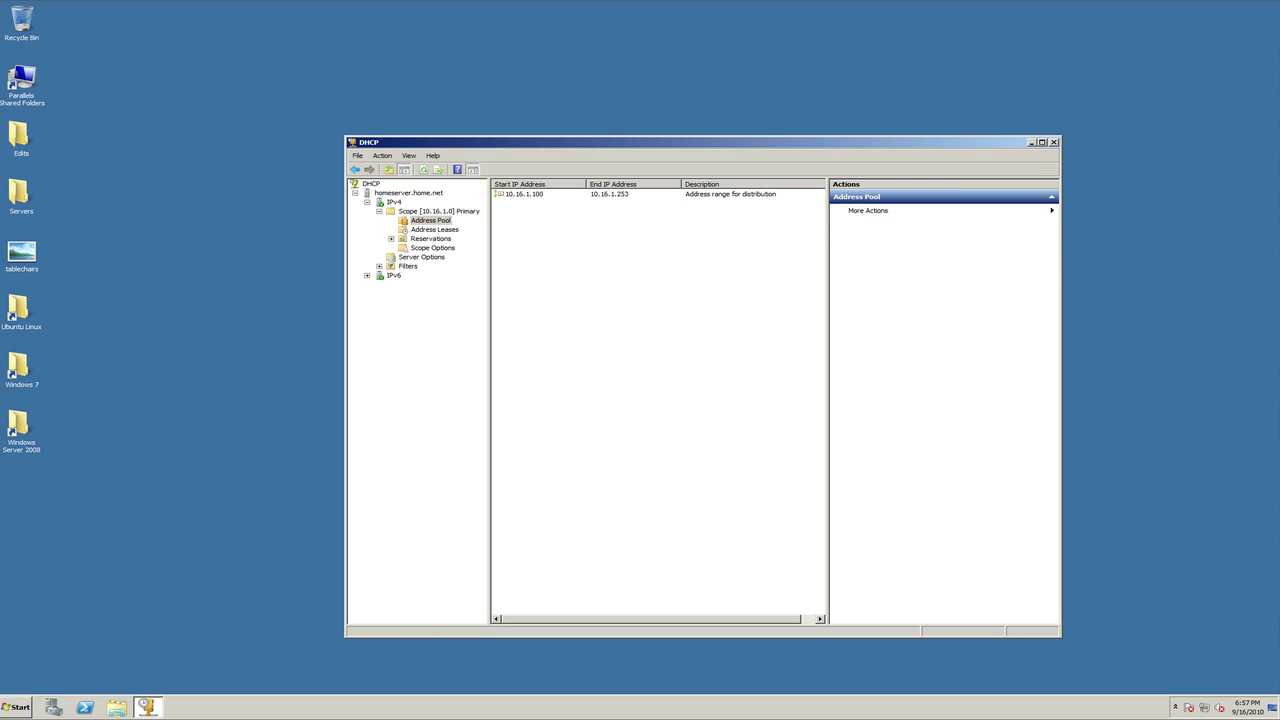
- Review the scope's leases and the address pool range 10.16.1.100–10.16.1.253, then return to Reservations
{"action": "left_click", "coordinate": [435, 229]}
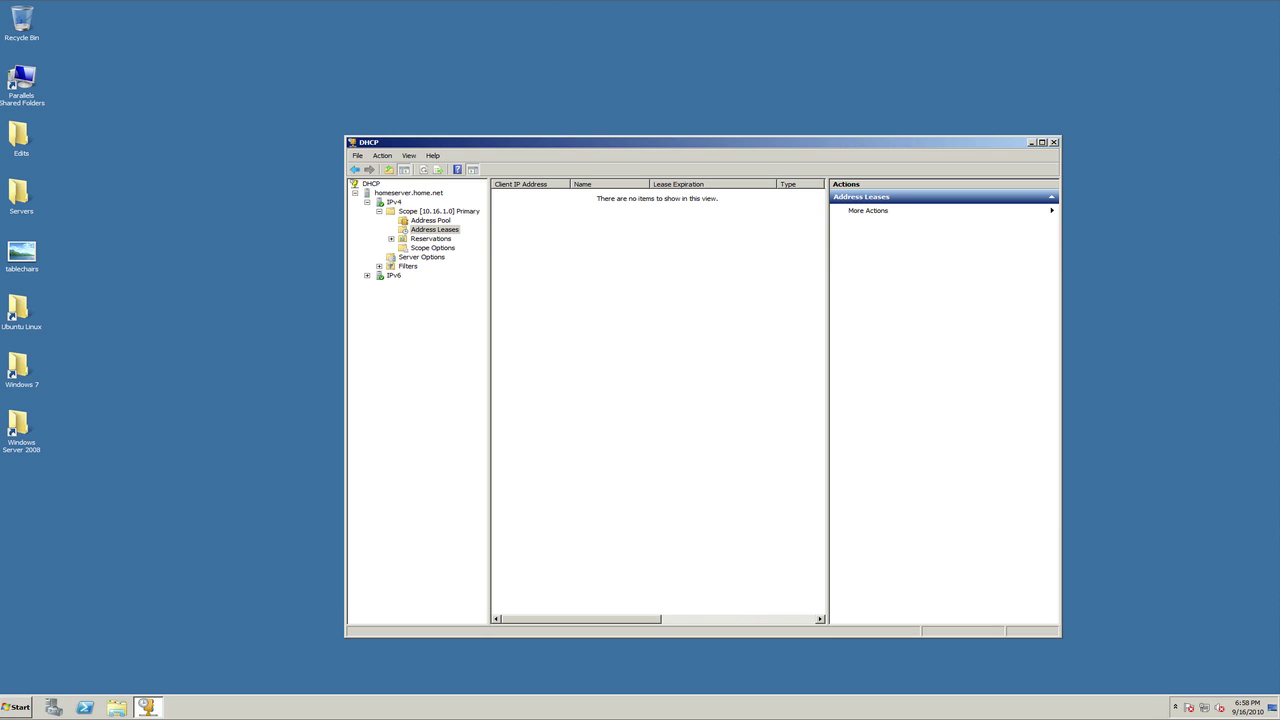
{"action": "left_click", "coordinate": [431, 238]}
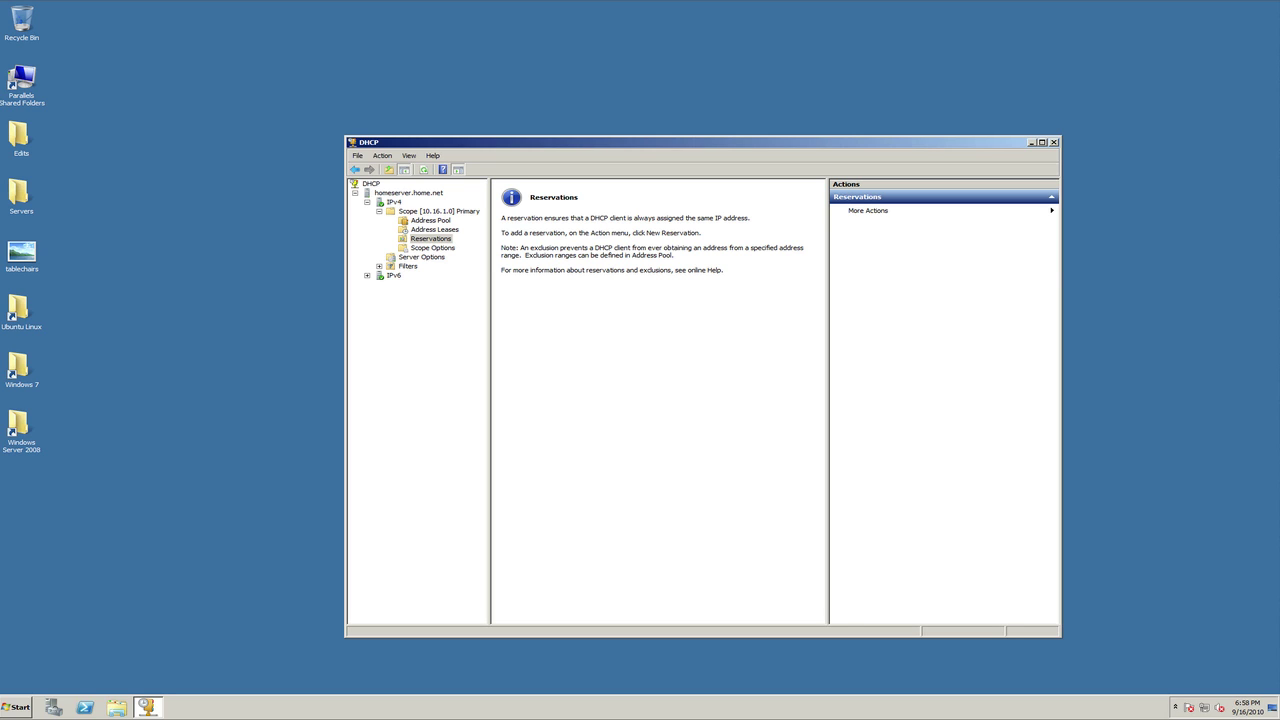
{"action": "left_click", "coordinate": [430, 220]}
{"action": "left_click", "coordinate": [524, 194]}
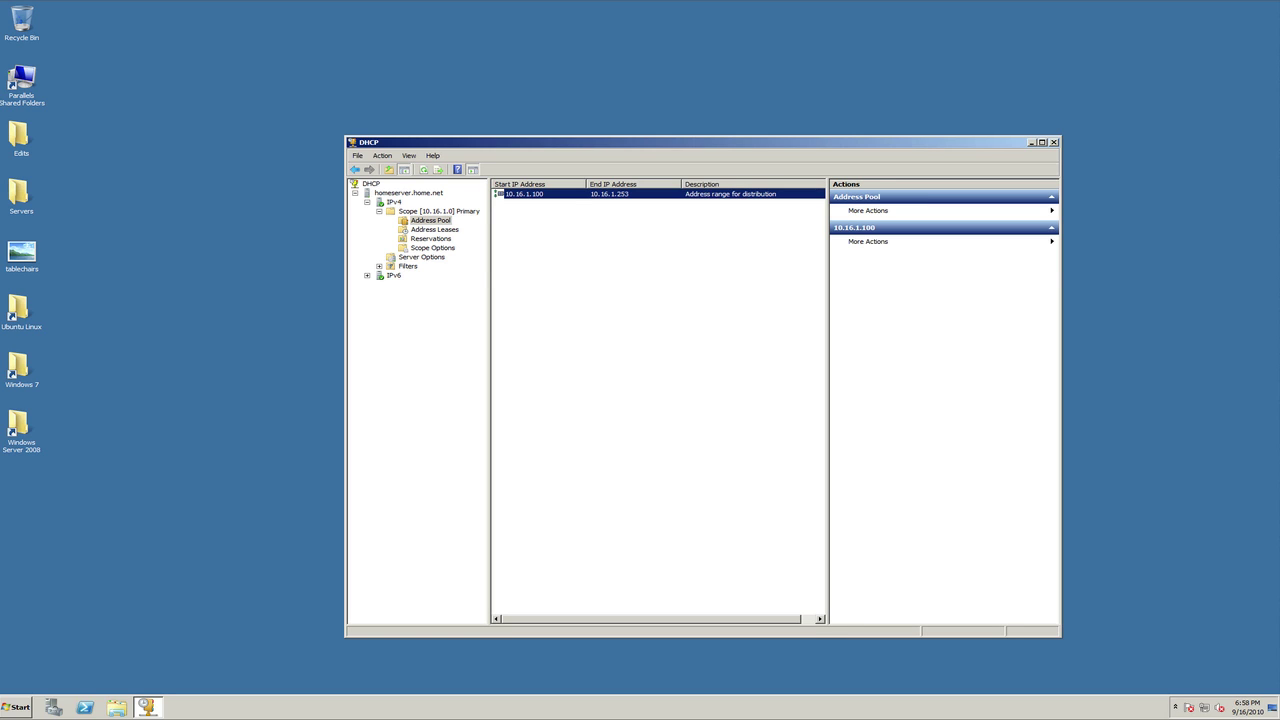
{"action": "left_click", "coordinate": [430, 238]}
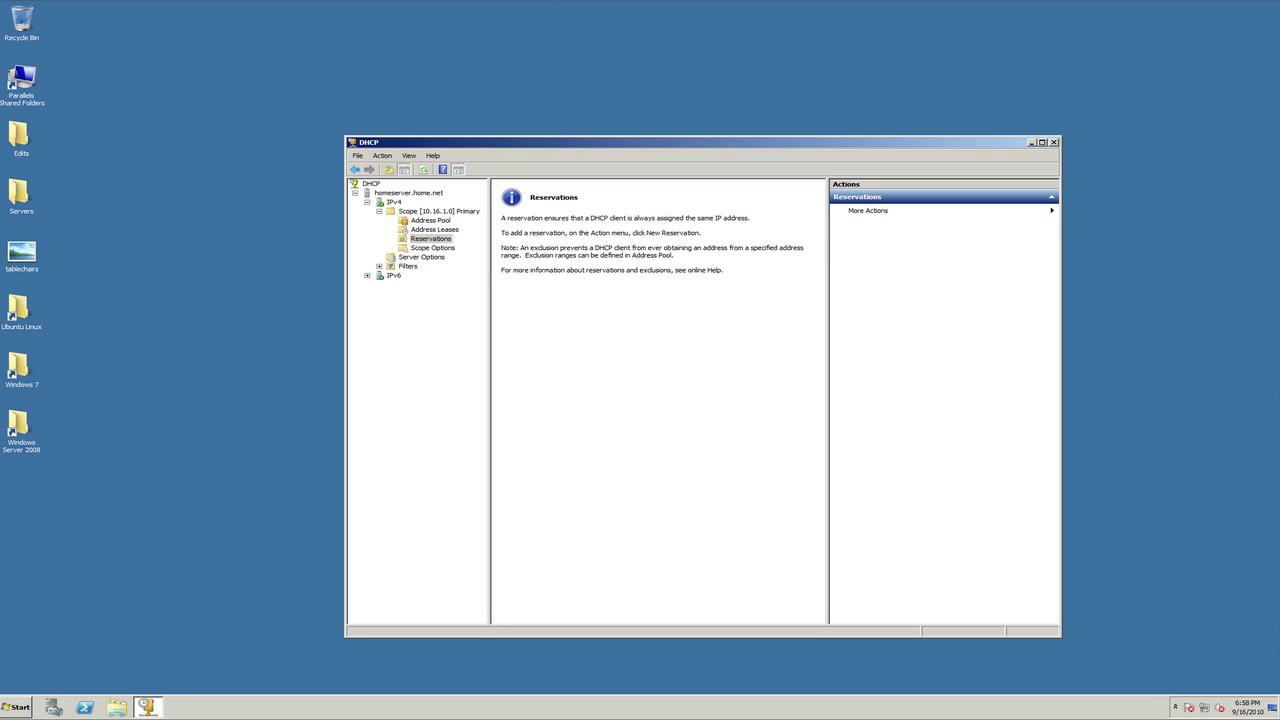
- Launch Command Prompt by searching 'cmd' from the Start menu
{"action": "key", "text": "super"}
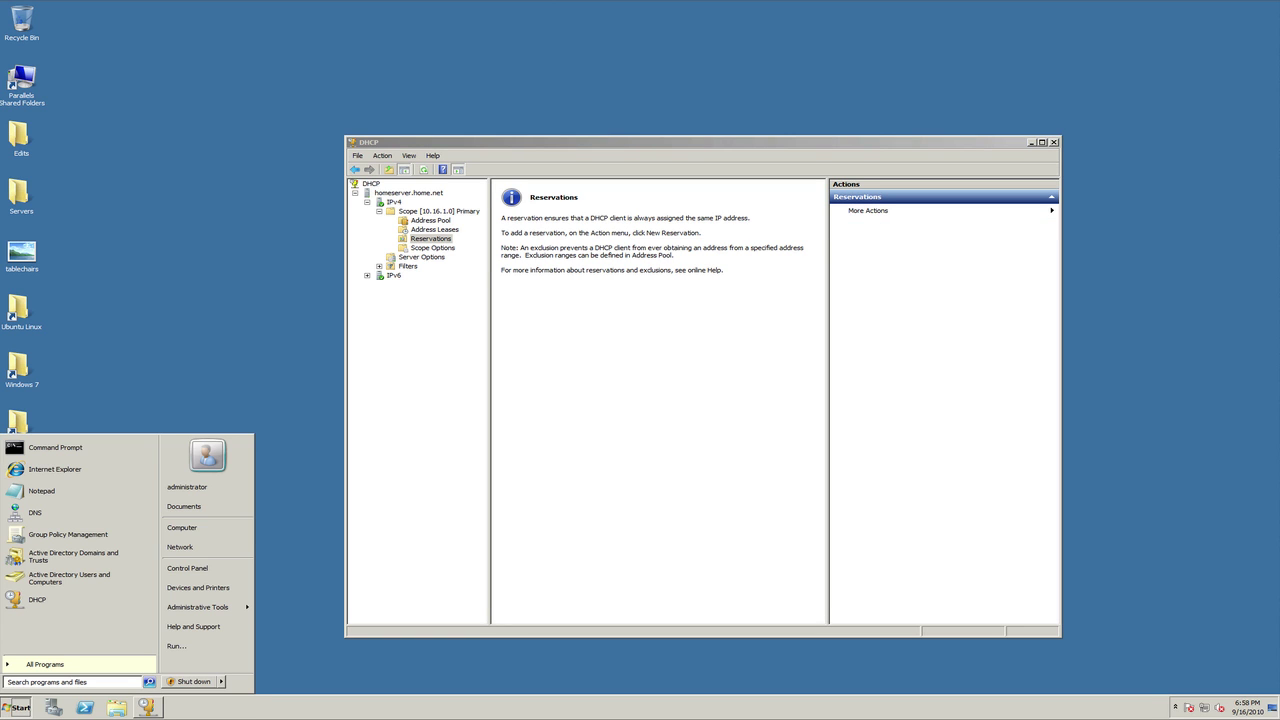
{"action": "type", "text": "cmd"}
{"action": "key", "text": "Return"}
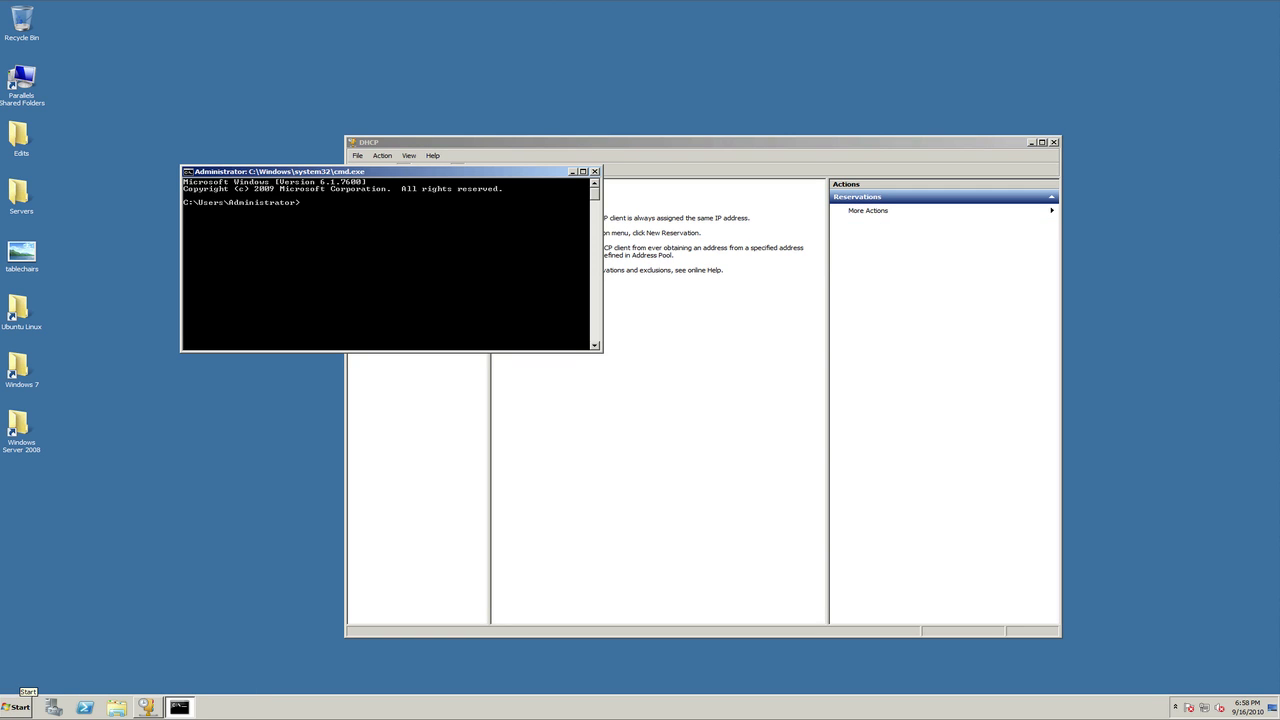
{"action": "left_click_drag", "start_coordinate": [380, 171], "coordinate": [494, 413]}
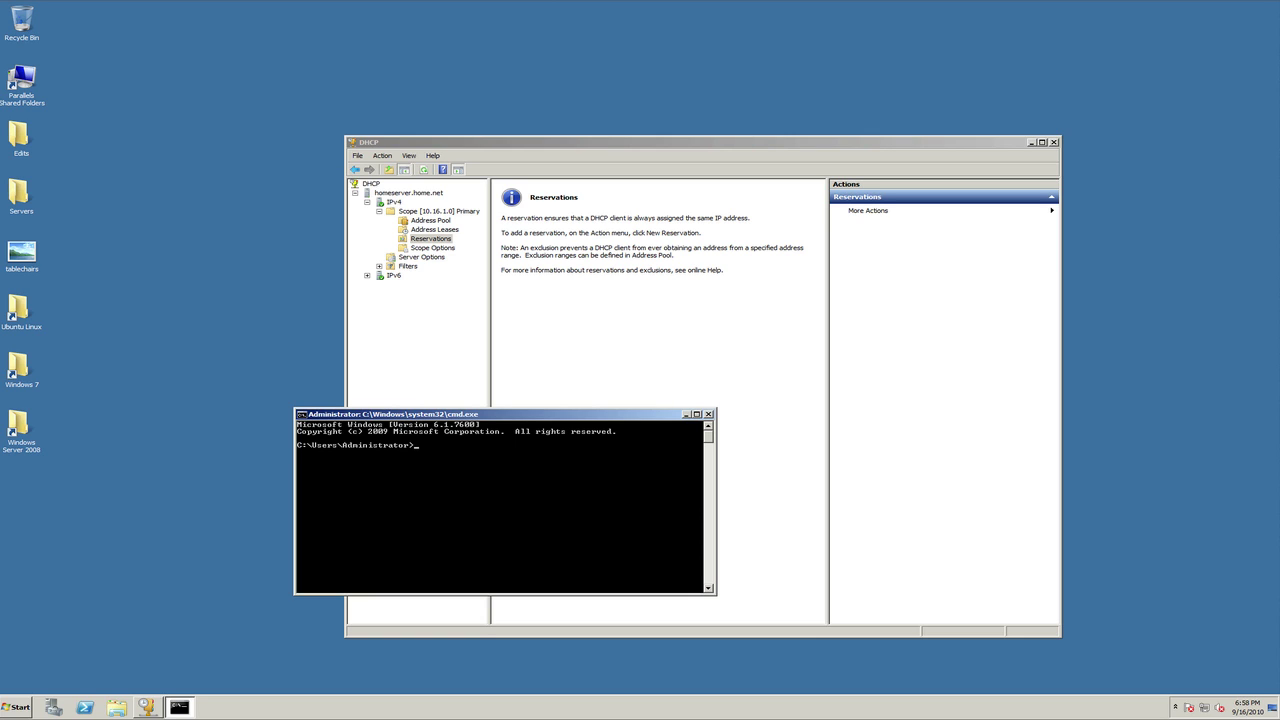
- Run ipconfig /all to show IPv4 192.168.1.76 and the physical address, arranging both windows
{"action": "type", "text": "ipconfig /all"}
{"action": "key", "text": "Return"}
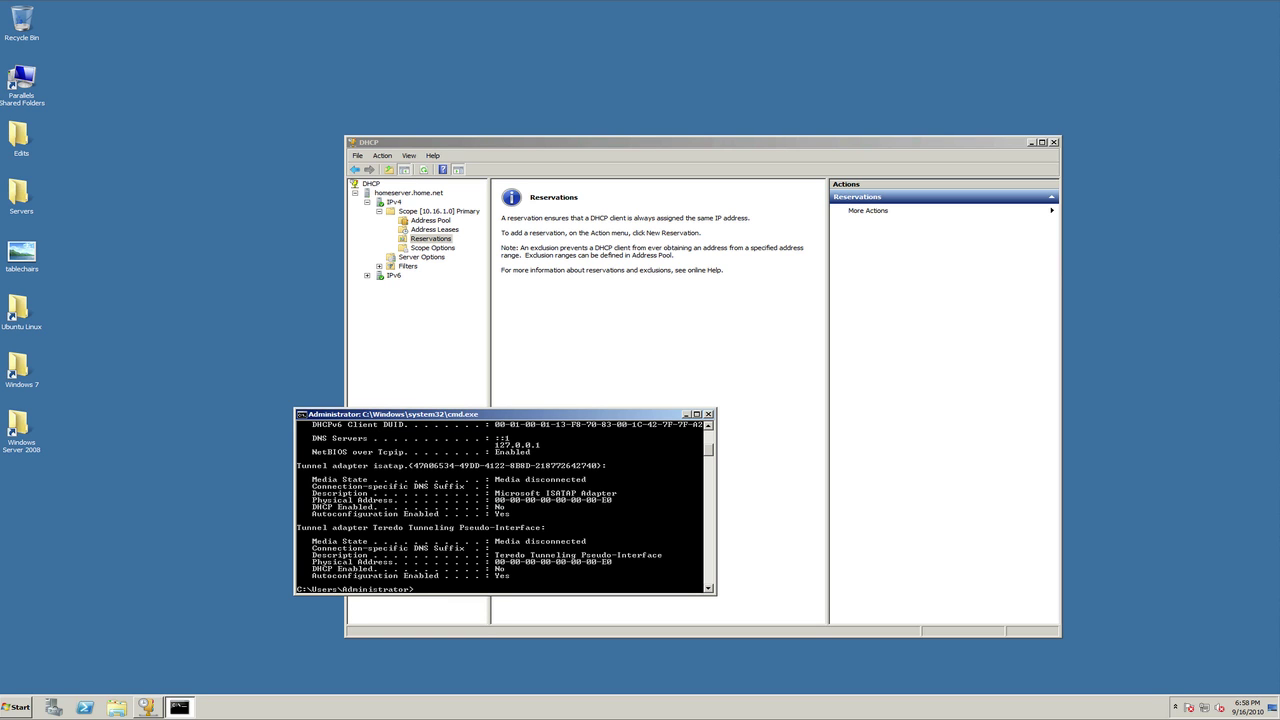
{"action": "left_click_drag", "start_coordinate": [500, 413], "coordinate": [419, 381]}
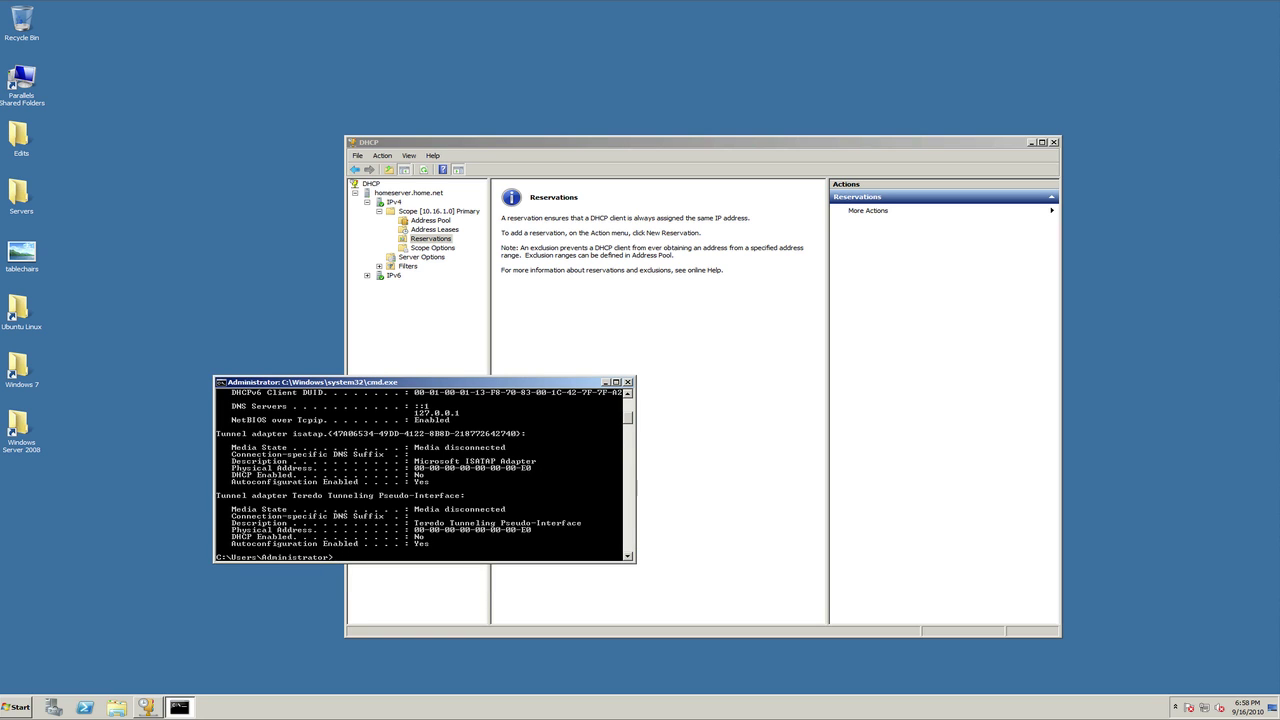
{"action": "scroll", "coordinate": [425, 475], "scroll_direction": "up", "scroll_amount": 4}
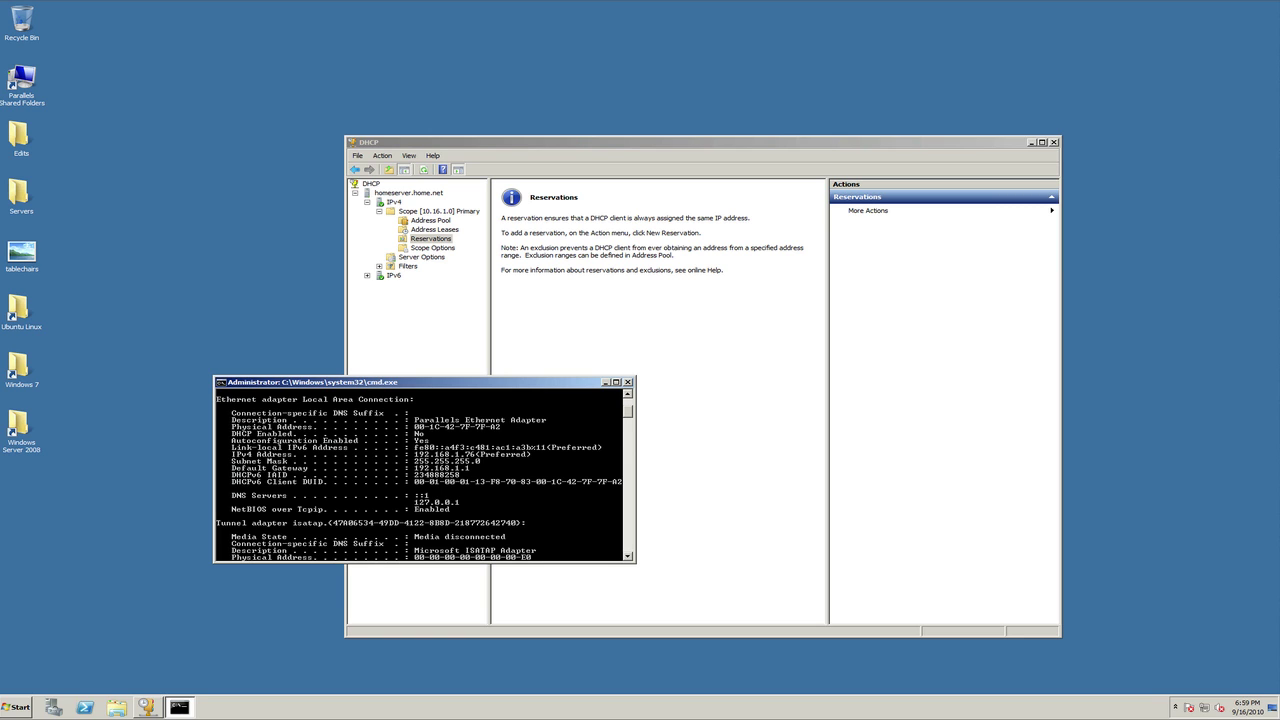
{"action": "left_click_drag", "start_coordinate": [400, 381], "coordinate": [200, 218]}
{"action": "mouse_move", "coordinate": [600, 142]}
{"action": "left_mouse_down"}
{"action": "mouse_move", "coordinate": [736, 158]}
{"action": "mouse_move", "coordinate": [611, 128]}
{"action": "left_mouse_up"}
- Fill in a new reservation named 'Server 1' for 10.16.1.76 with the adapter's MAC address
{"action": "right_click", "coordinate": [532, 225]}
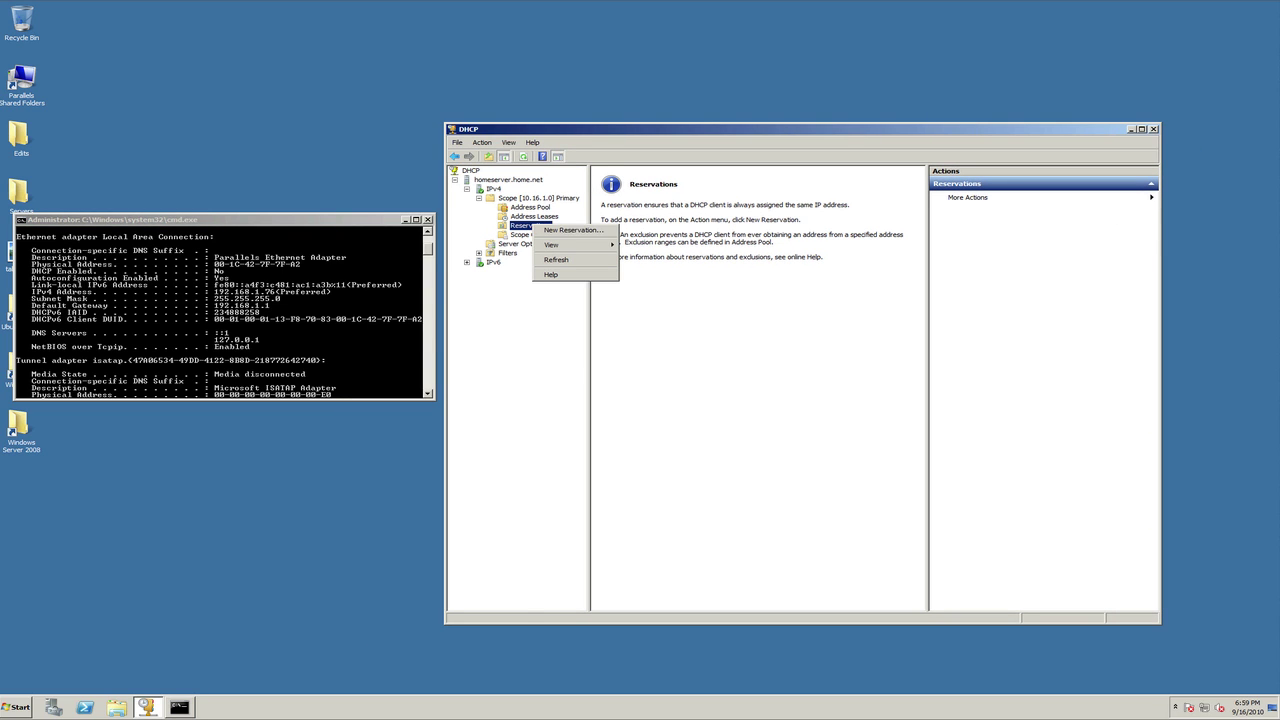
{"action": "left_click", "coordinate": [573, 230]}
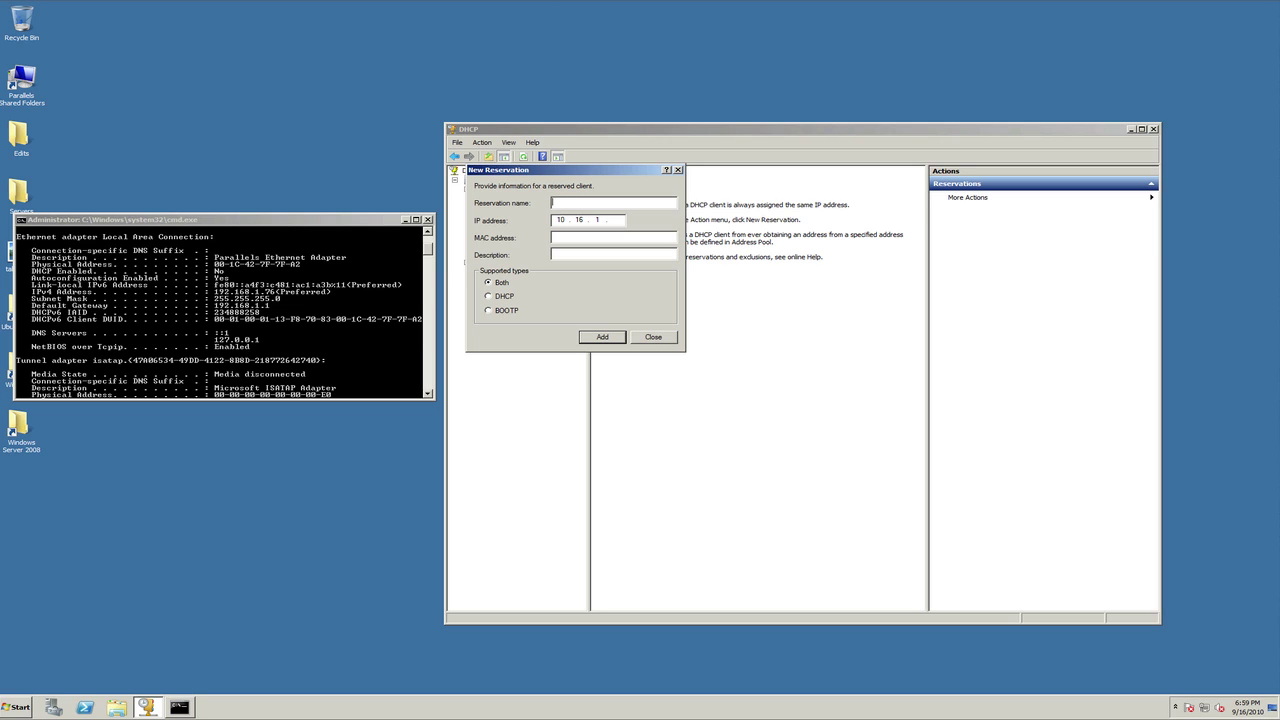
{"action": "type", "text": "Server 1"}
{"action": "type", "text": "76"}
{"action": "type", "text": "001"}
{"action": "type", "text": "c4"}
{"action": "type", "text": "27f7fa2"}
{"action": "key", "text": "Return"}
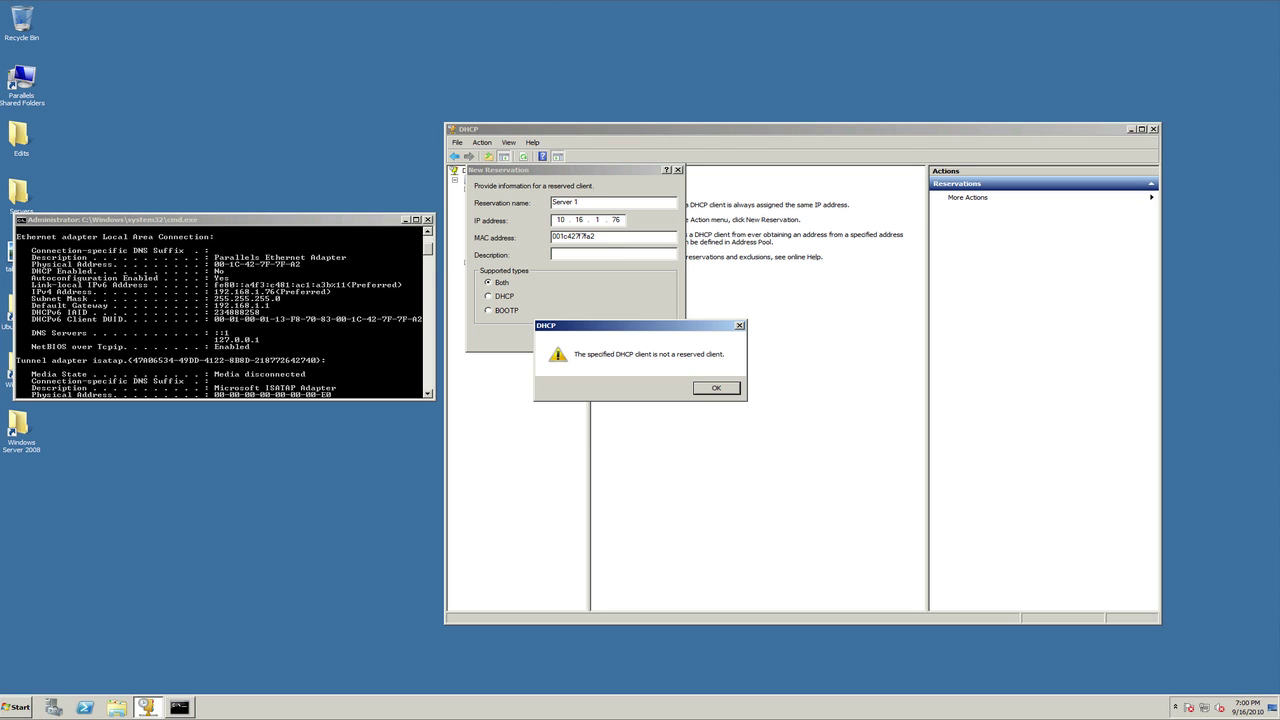
{"action": "key", "text": "Return"}
{"action": "key", "text": "Return"}
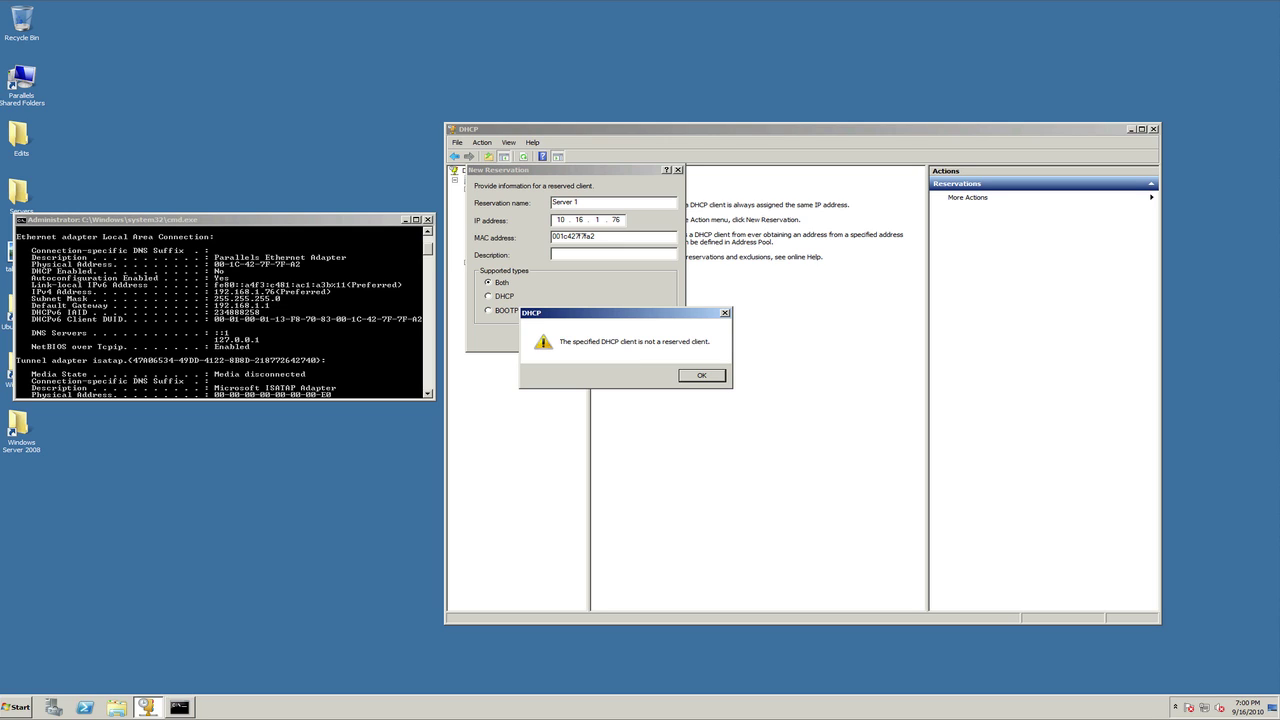
- Change the Server 1 reservation's IP to 10.16.1.105, add it, and widen the Reservations column
{"action": "key", "text": "Return"}
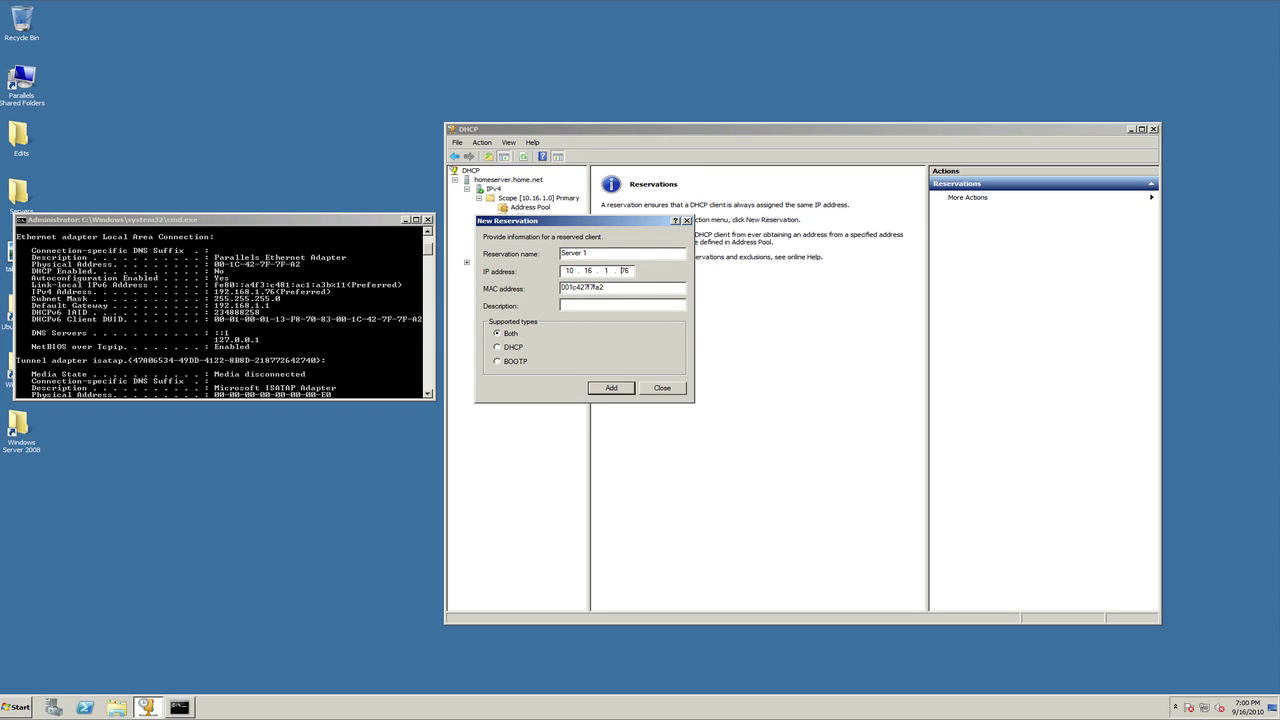
{"action": "double_click", "coordinate": [623, 270]}
{"action": "type", "text": "105"}
{"action": "key", "text": "Return"}
{"action": "left_click", "coordinate": [662, 387]}
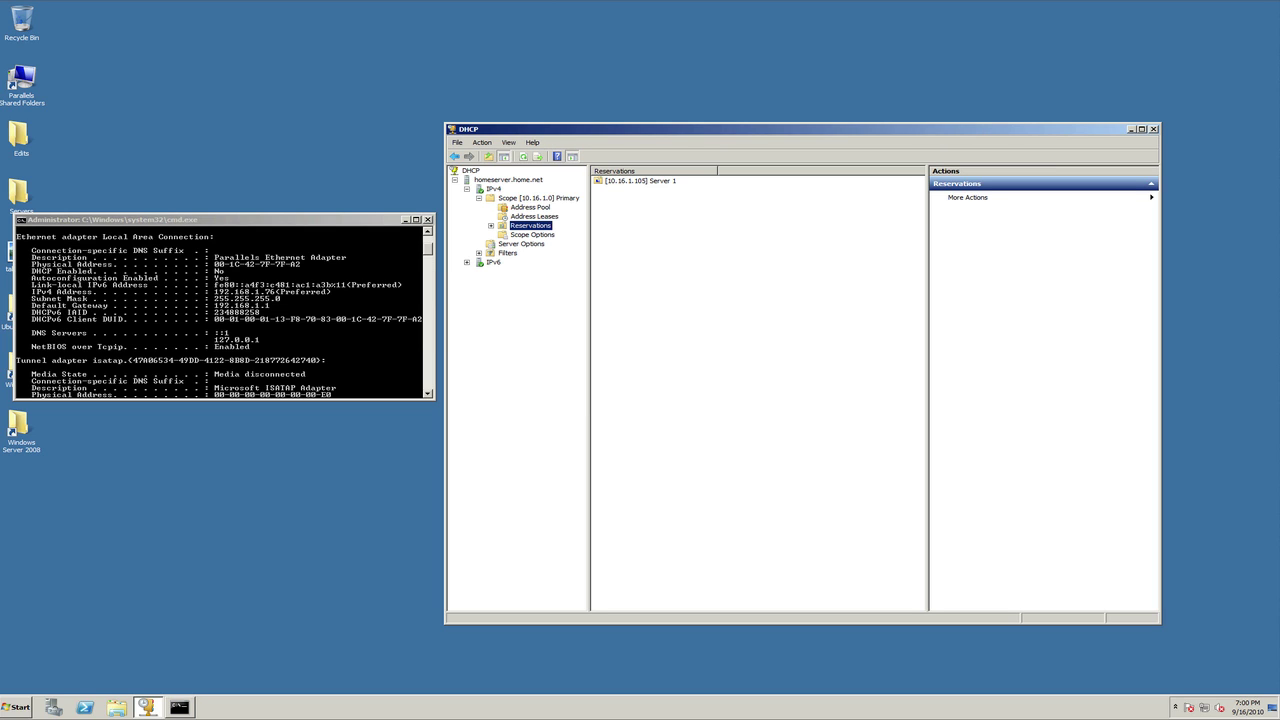
{"action": "left_click_drag", "start_coordinate": [717, 171], "coordinate": [769, 171]}
{"action": "left_click", "coordinate": [640, 180]}
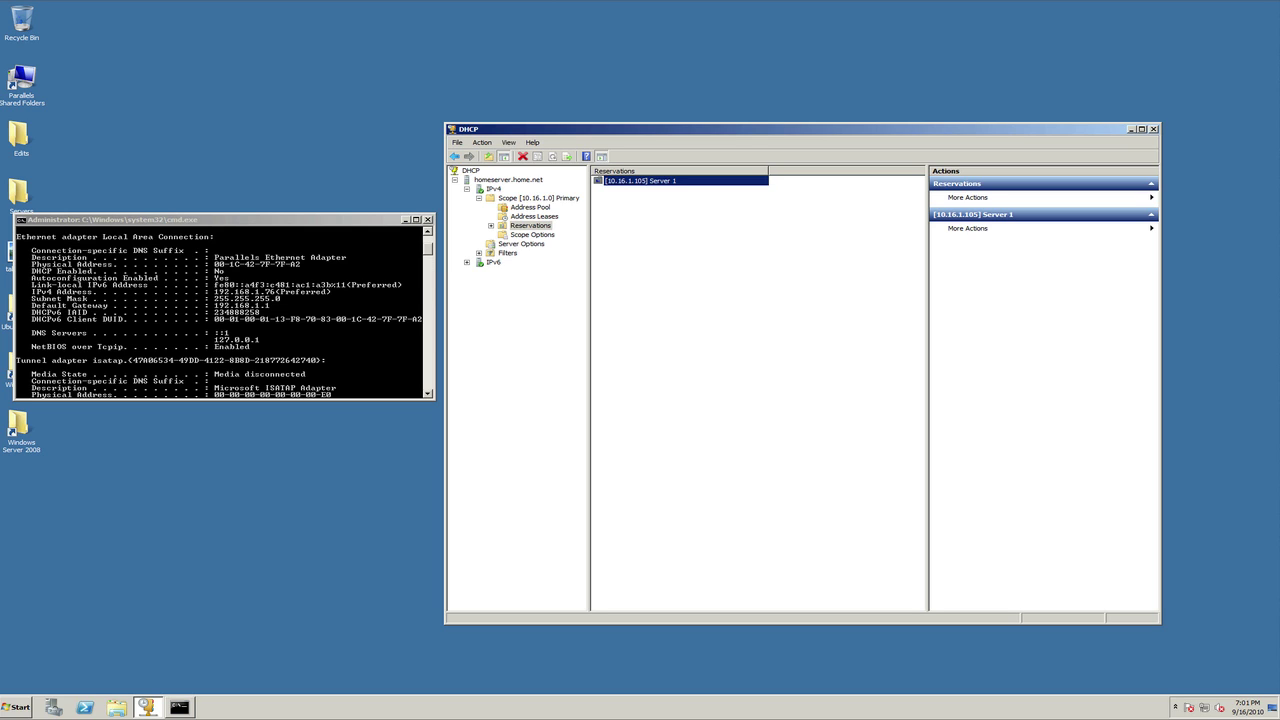
- Delete the [10.16.1.105] Server 1 reservation and return to the IPv4 node
{"action": "right_click", "coordinate": [638, 180]}
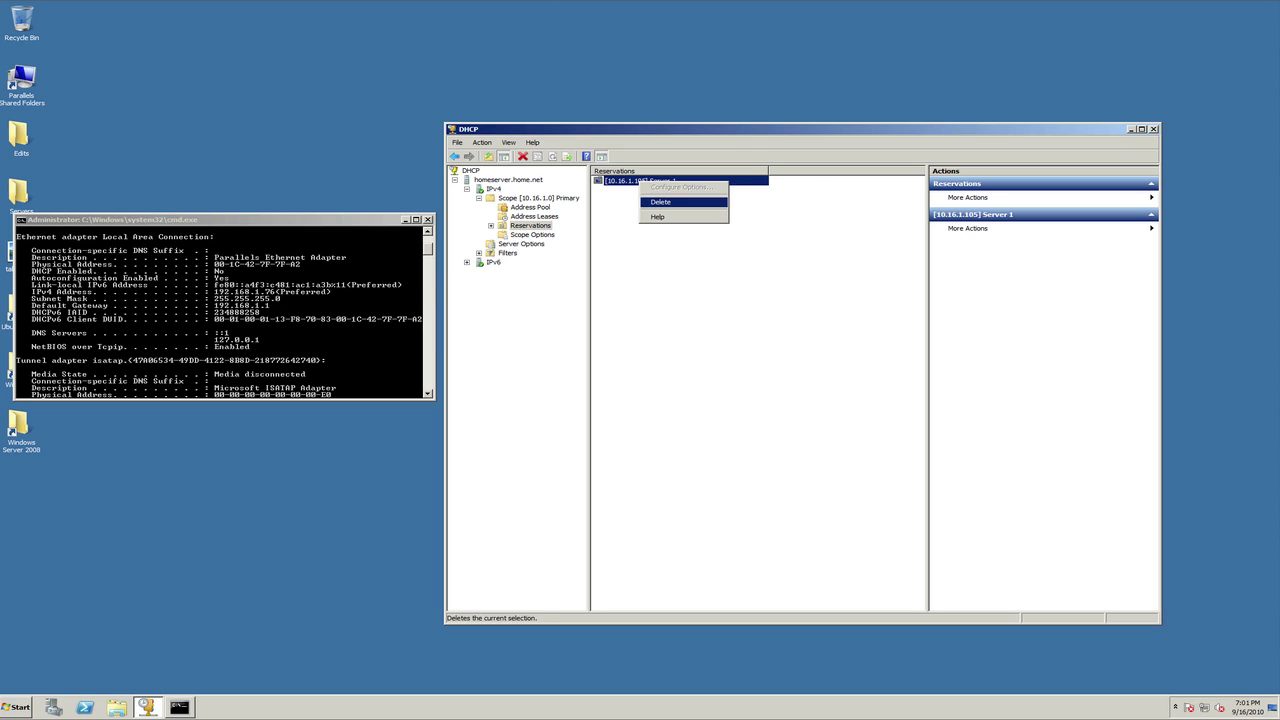
{"action": "left_click", "coordinate": [665, 202]}
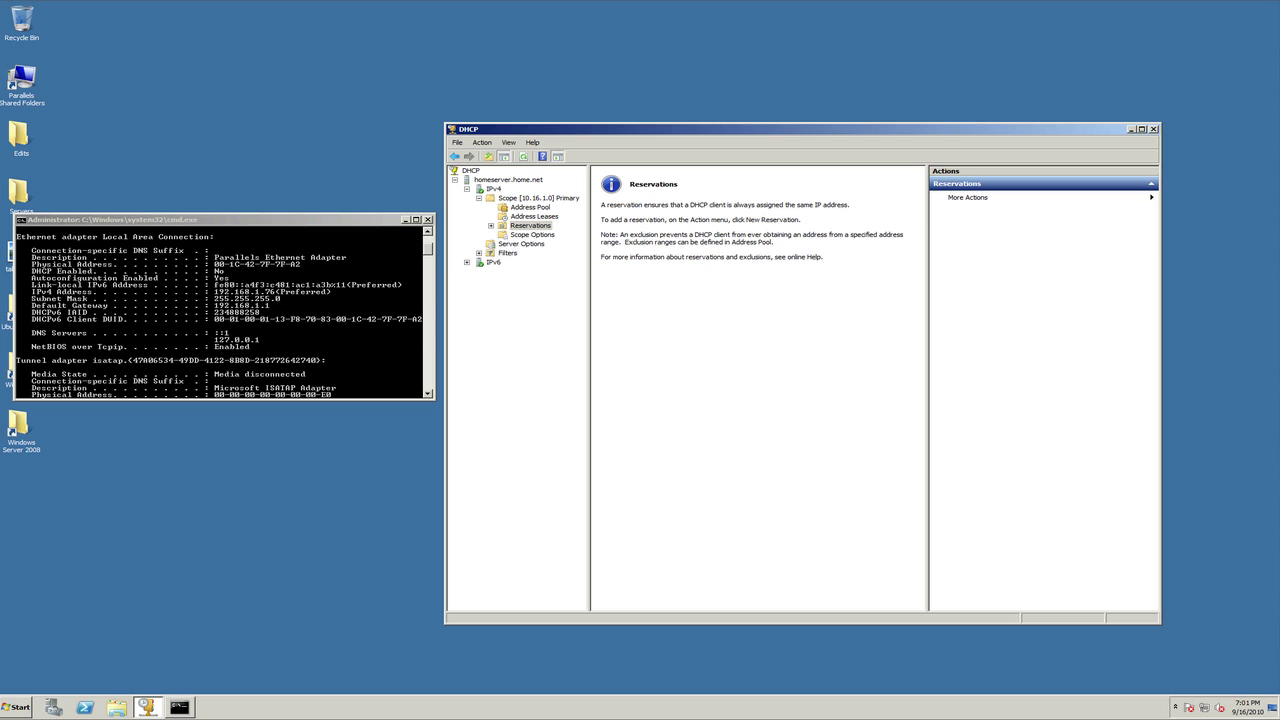
{"action": "left_click", "coordinate": [493, 188]}
{"action": "right_click", "coordinate": [494, 188]}
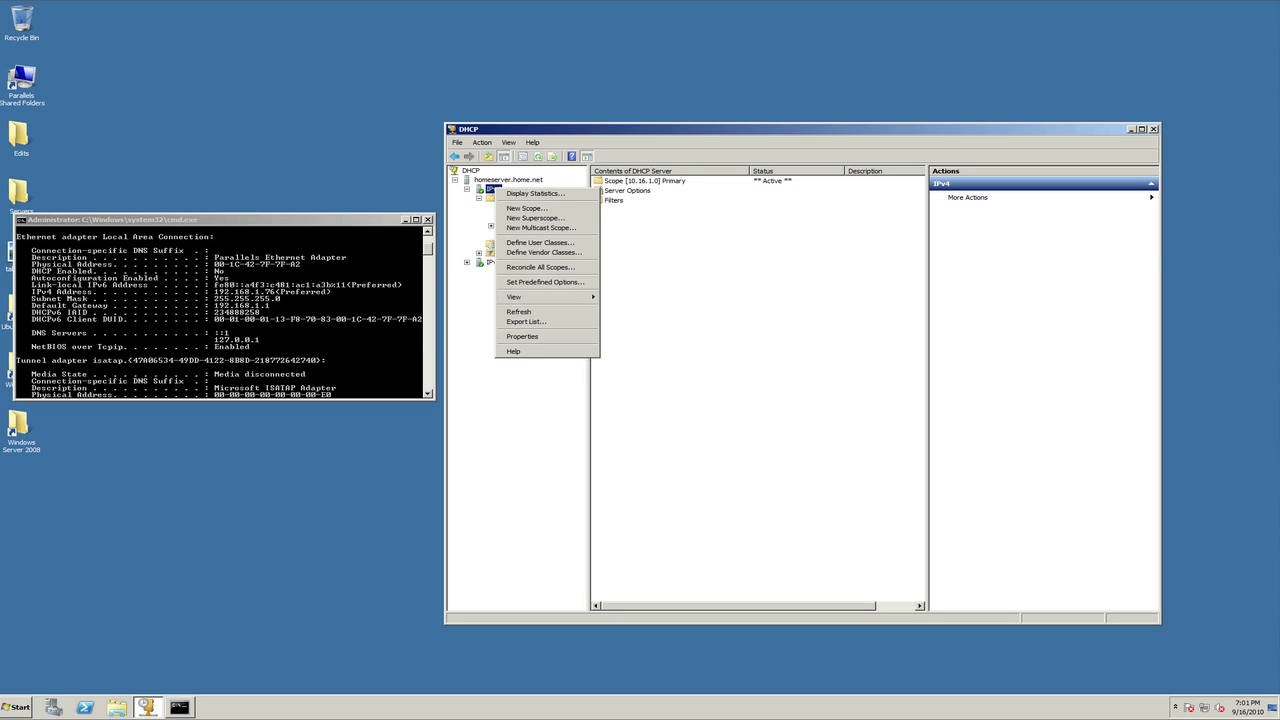
- Unauthorize the homeserver.home.net DHCP server and confirm removing its authorization
{"action": "left_click", "coordinate": [508, 180]}
{"action": "right_click", "coordinate": [511, 180]}
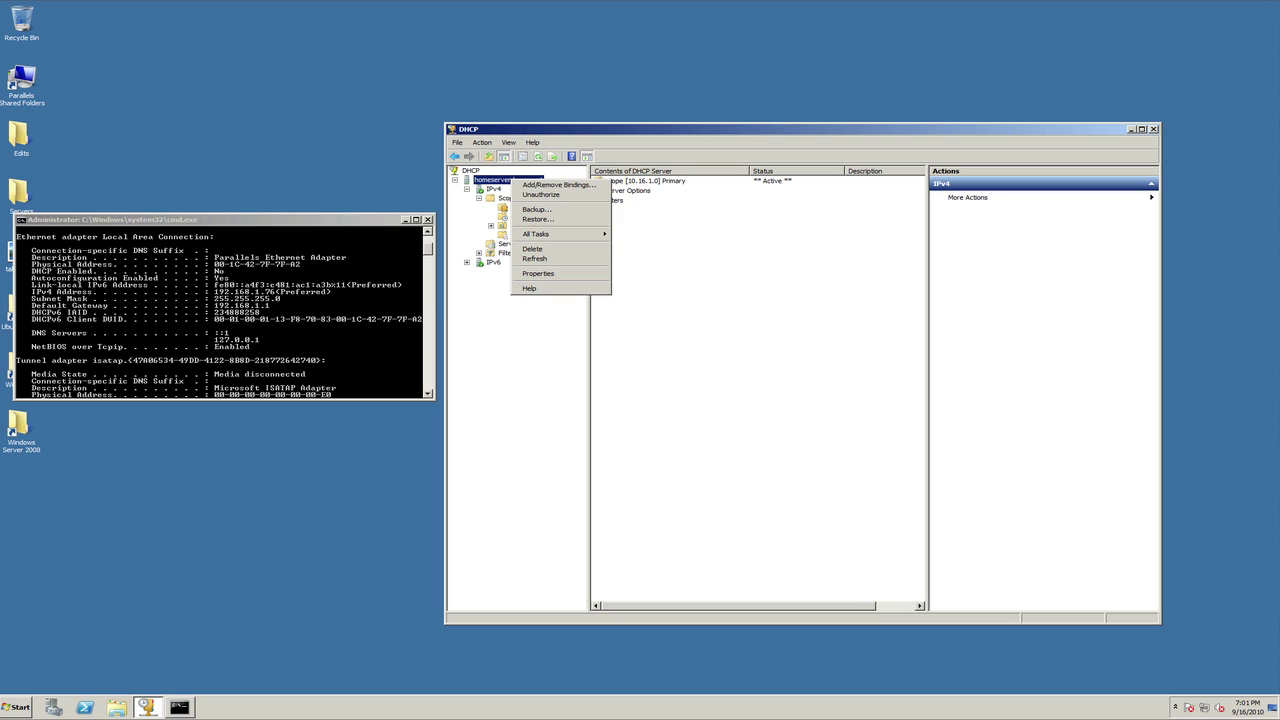
{"action": "key", "text": "Escape"}
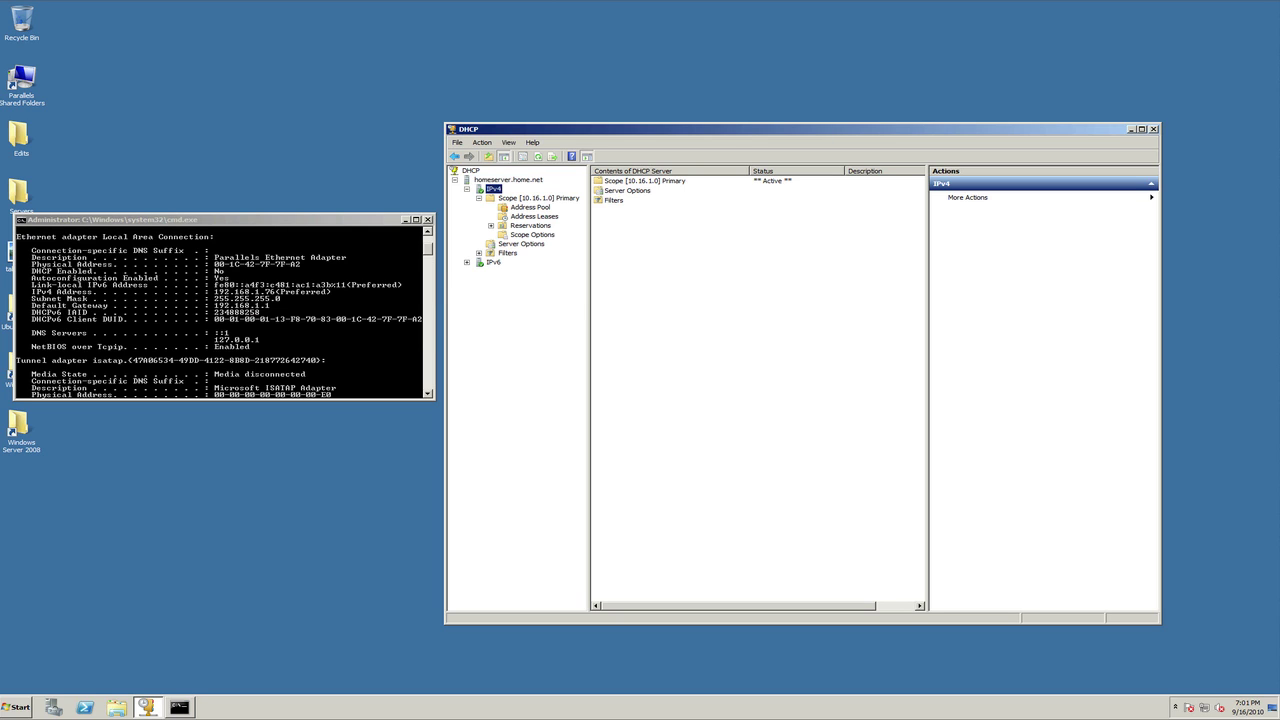
{"action": "key", "text": "shift+F10"}
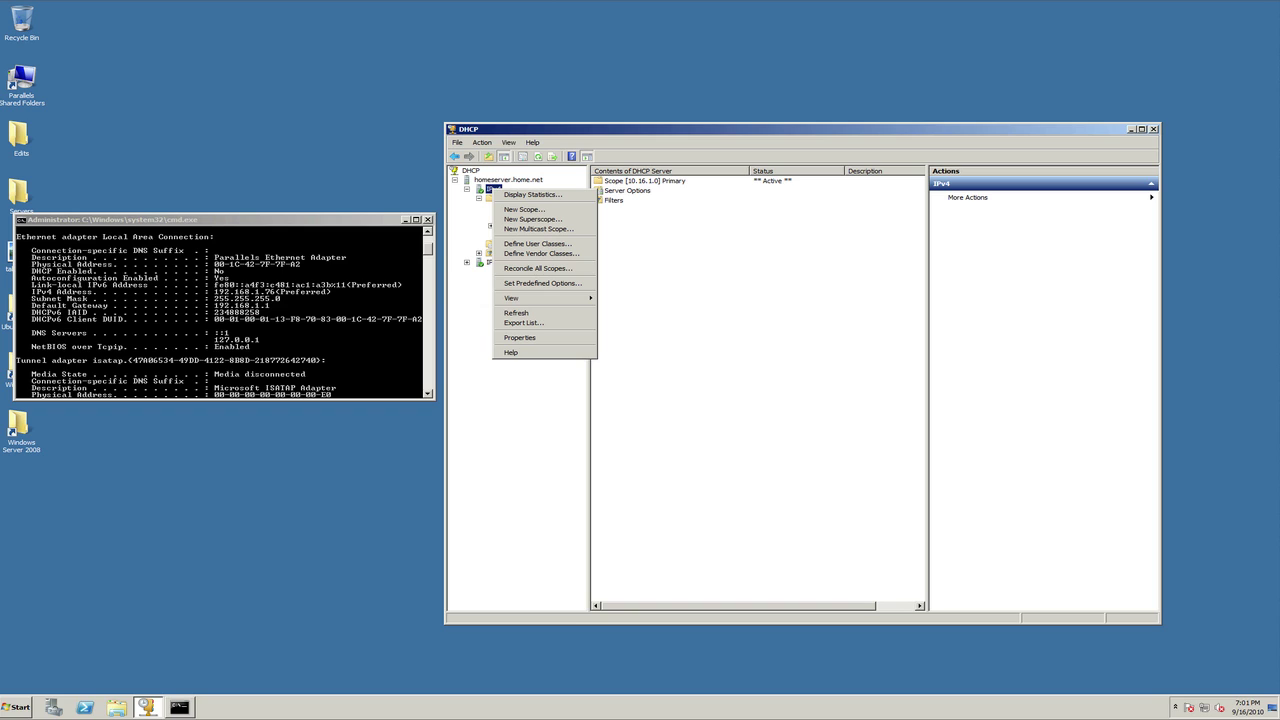
{"action": "key", "text": "Escape"}
{"action": "key", "text": "Up"}
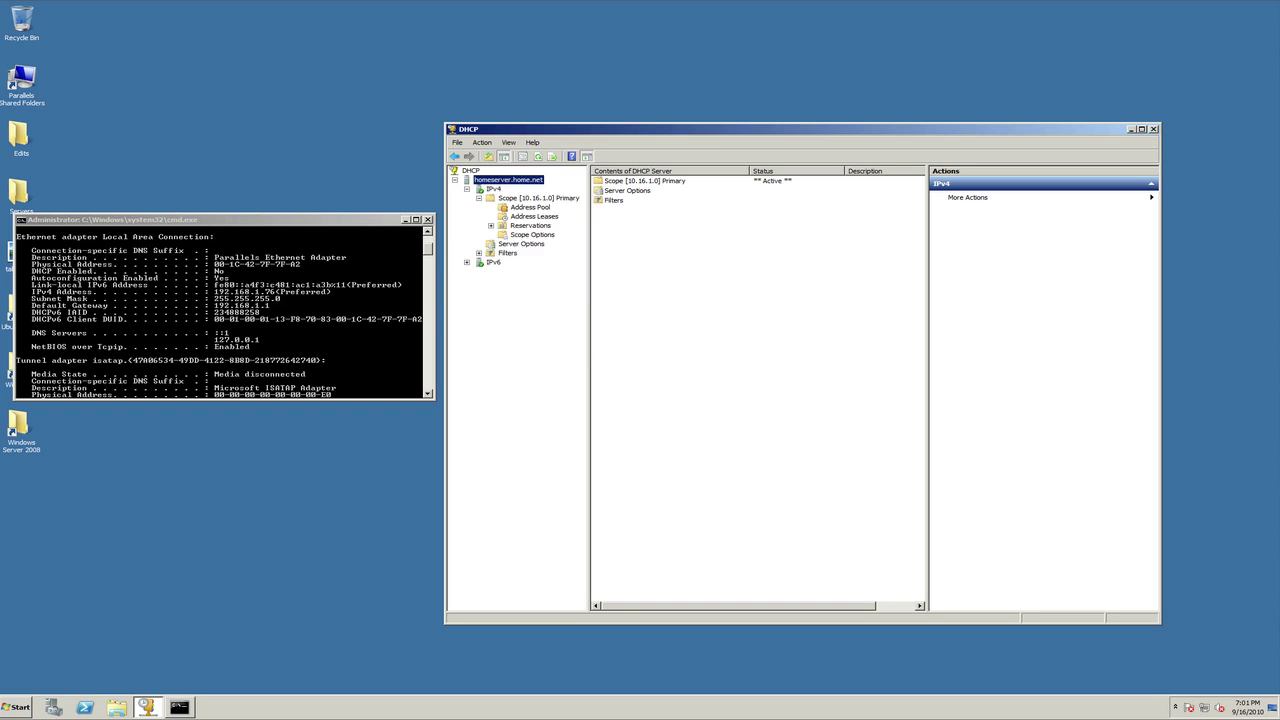
{"action": "key", "text": "shift+F10"}
{"action": "key", "text": "Down"}
{"action": "key", "text": "Down"}
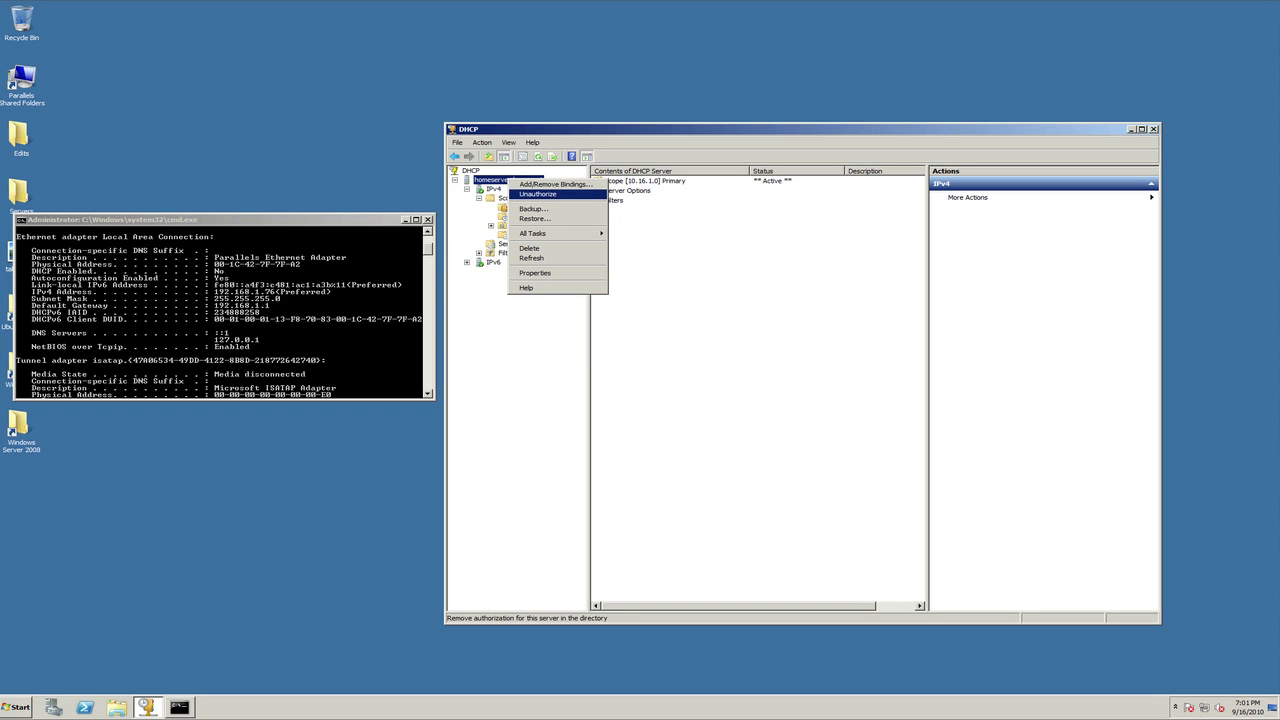
{"action": "key", "text": "Return"}
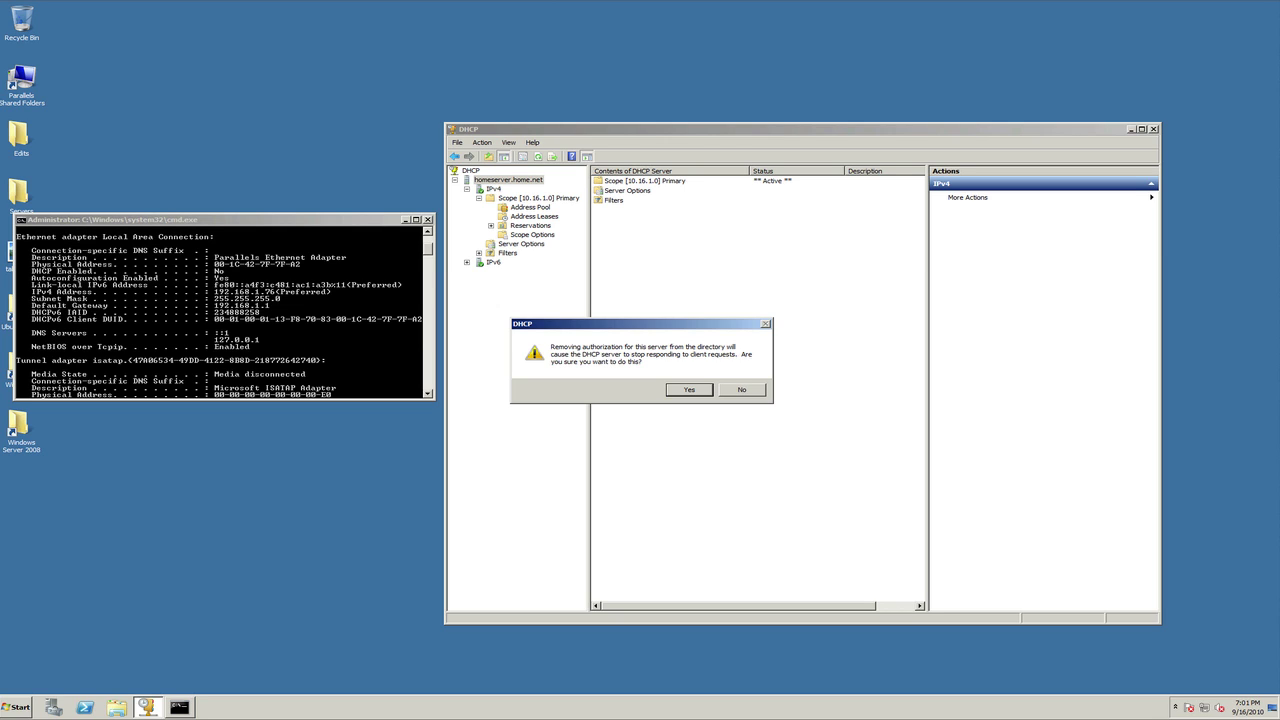
{"action": "key", "text": "Return"}
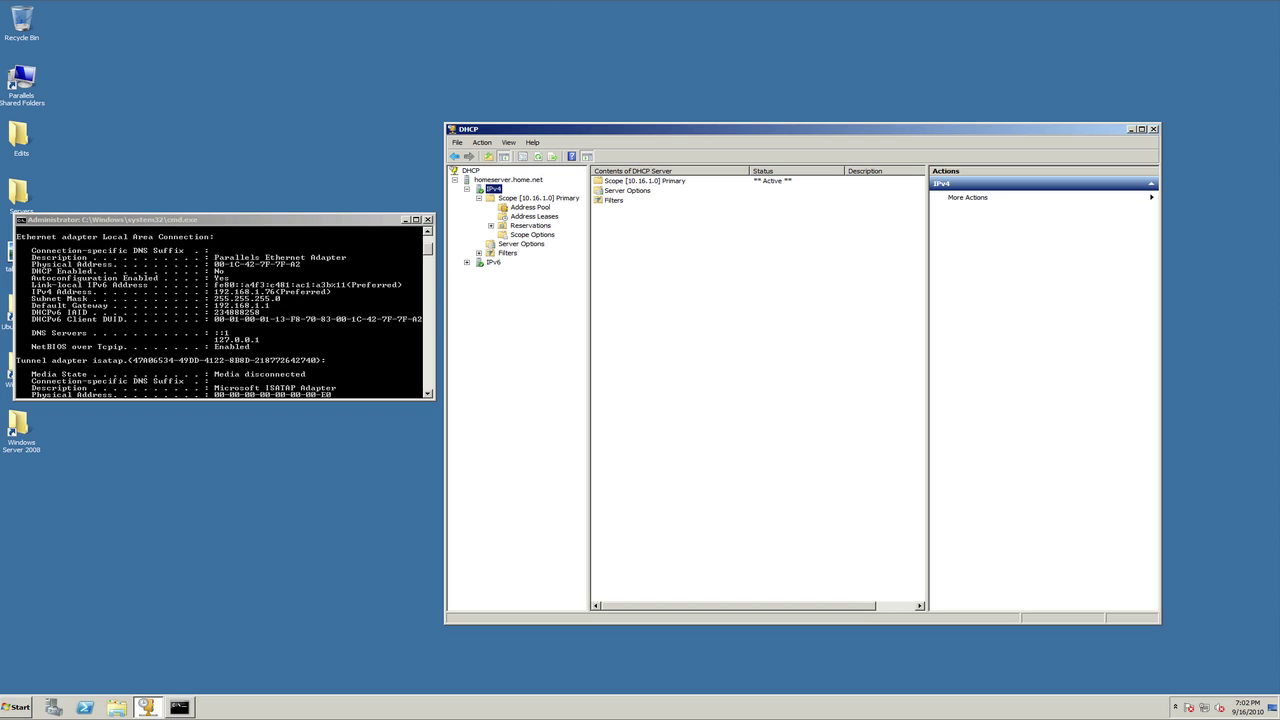
{"action": "left_click_drag", "start_coordinate": [700, 129], "coordinate": [702, 112]}
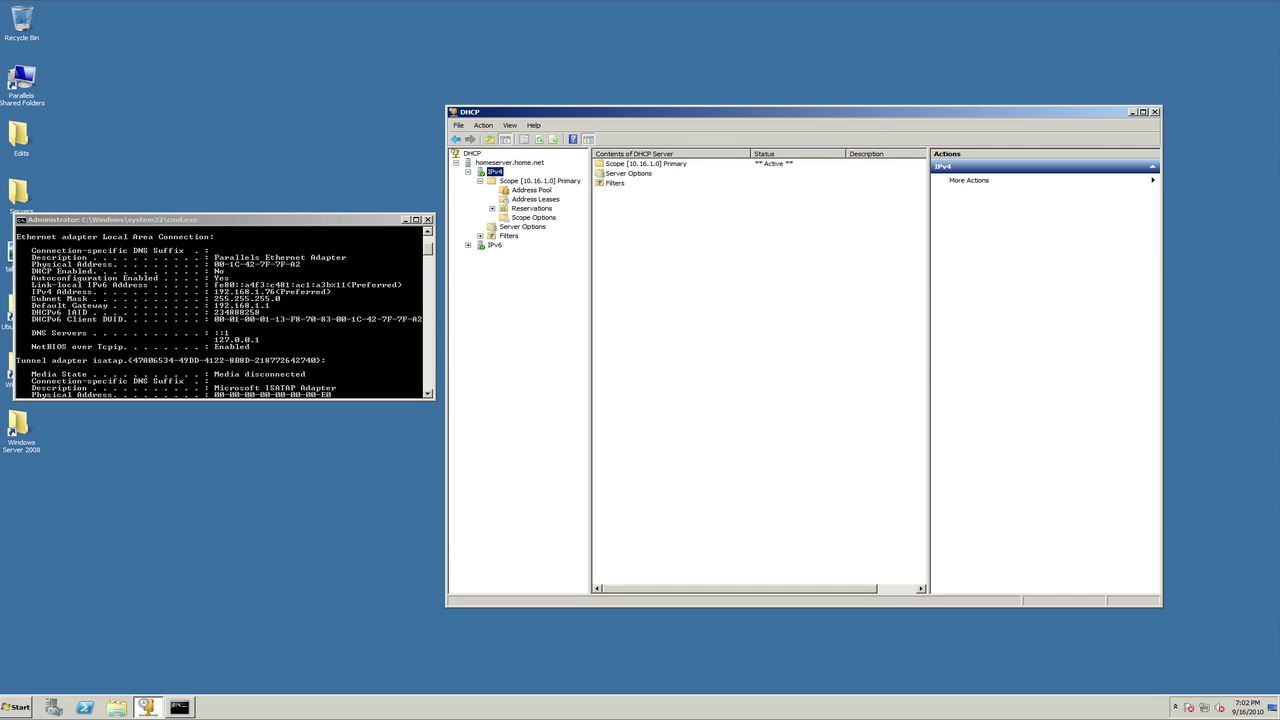
- Check that the server's context menu now offers Authorize, closing it without running anything
{"action": "right_click", "coordinate": [493, 163]}
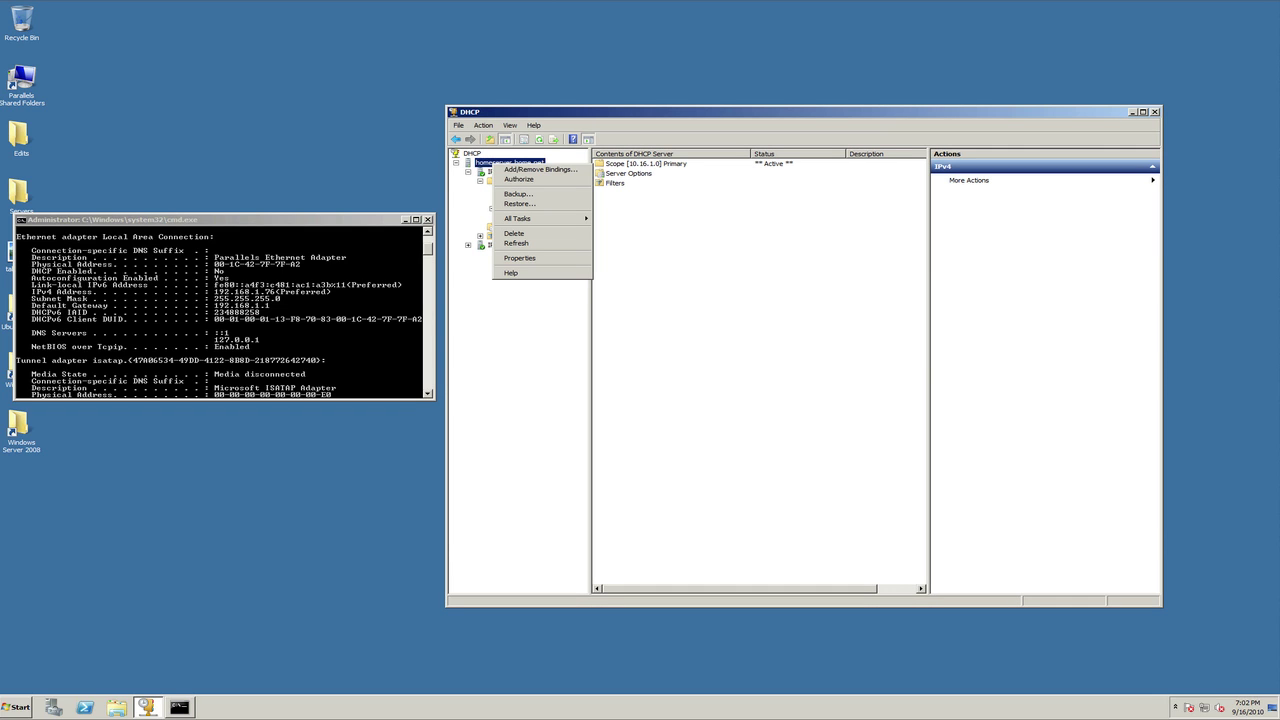
{"action": "left_click", "coordinate": [519, 179]}
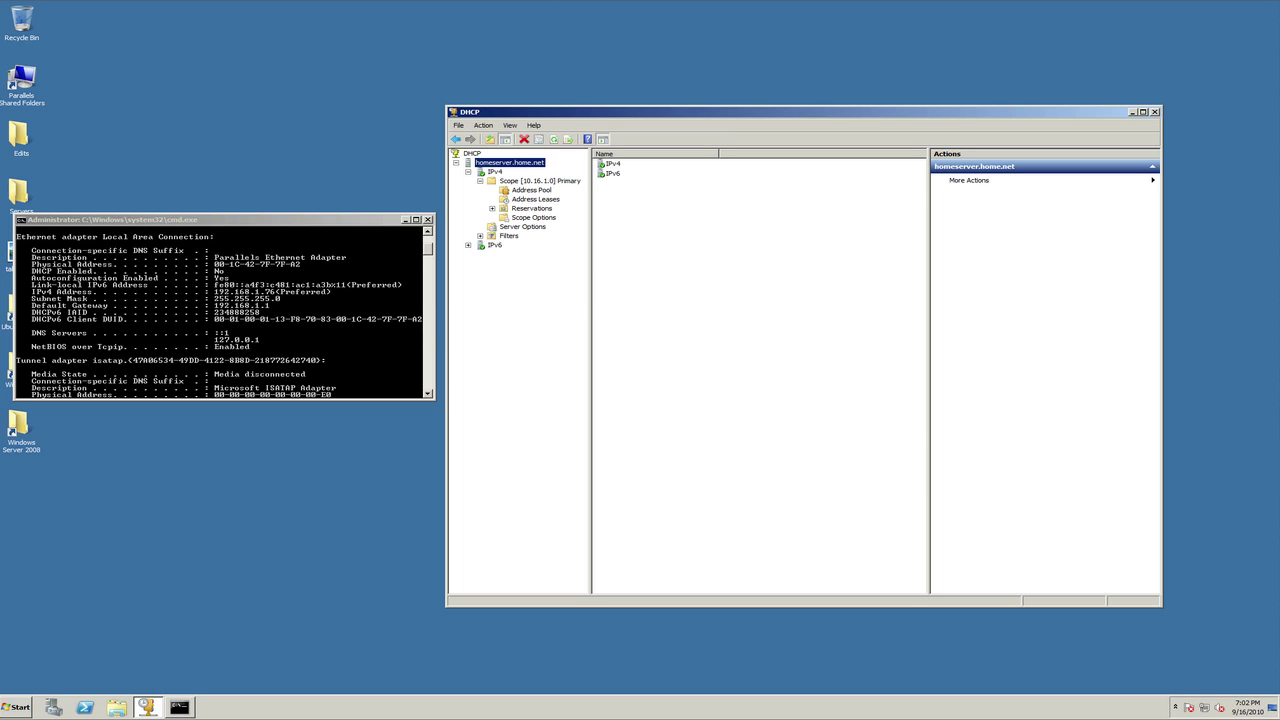
{"action": "key", "text": "shift+F10"}
{"action": "key", "text": "Down"}
{"action": "key", "text": "Down"}
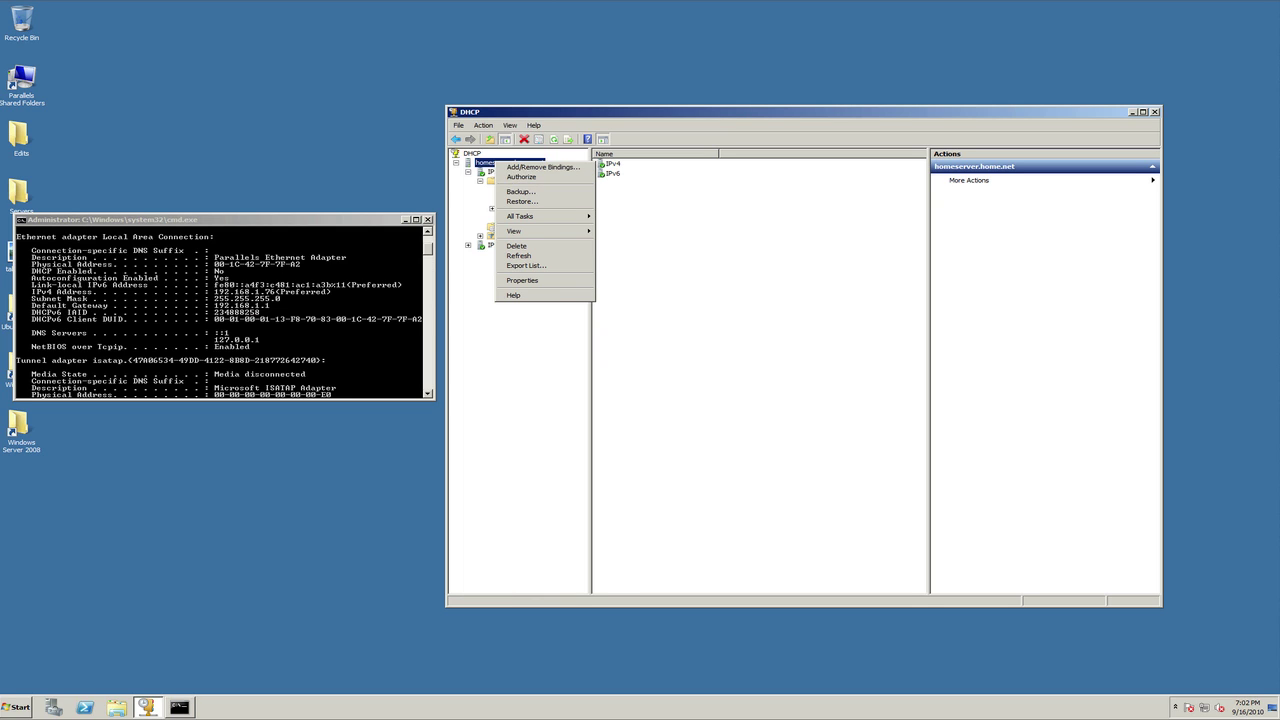
{"action": "key", "text": "Escape"}
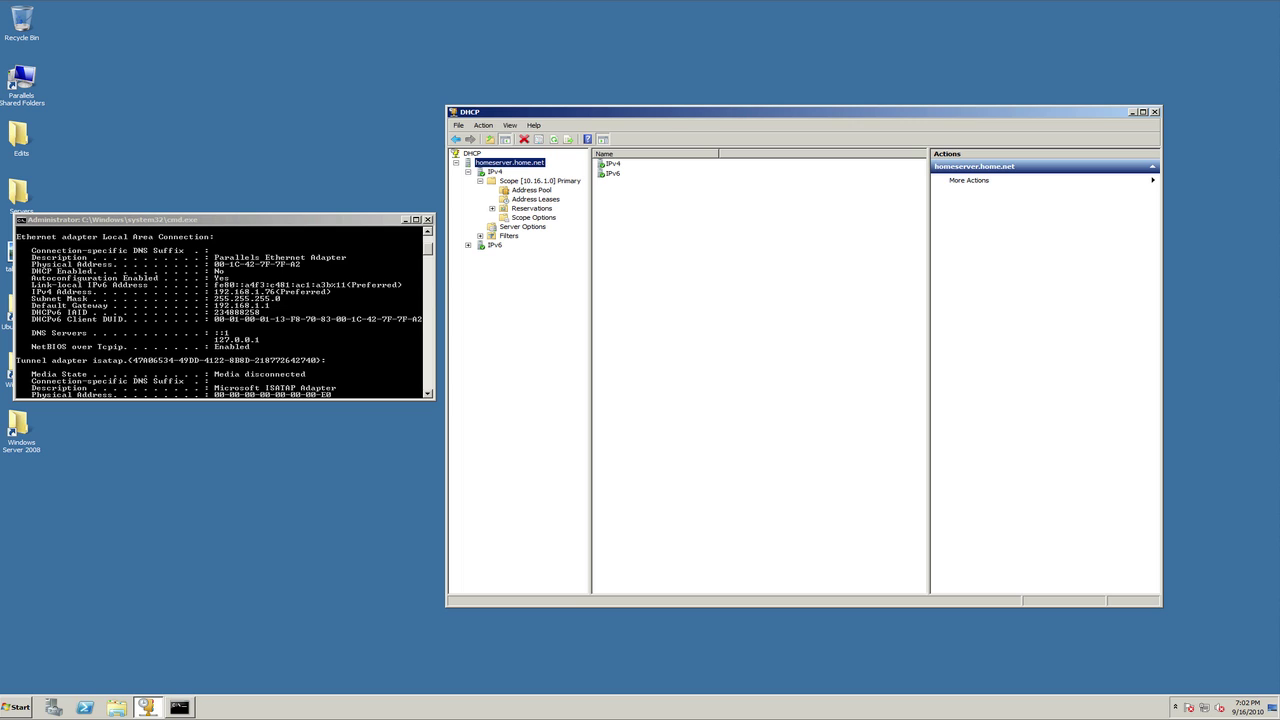
- Show Scope Options and inspect 006 DNS Servers (127.0.0.1, 208.67.222.222), dismissing the warning
{"action": "left_click", "coordinate": [533, 217]}
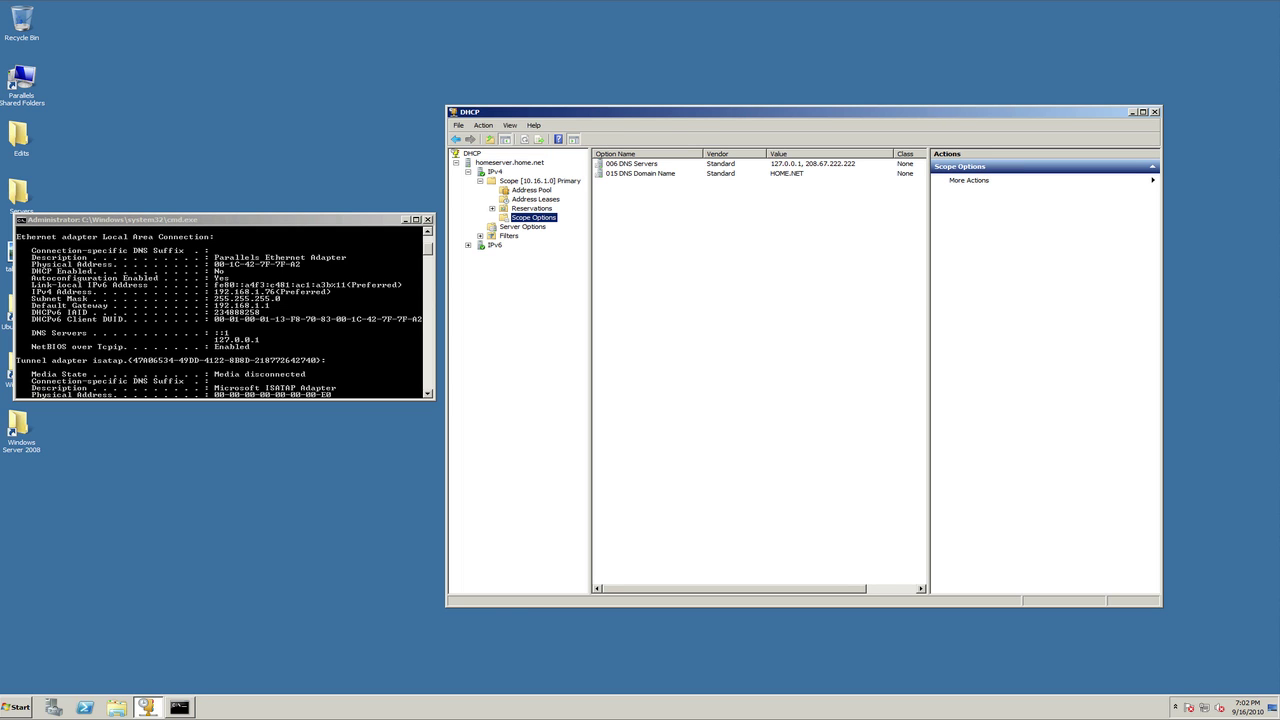
{"action": "left_click_drag", "start_coordinate": [700, 112], "coordinate": [622, 78]}
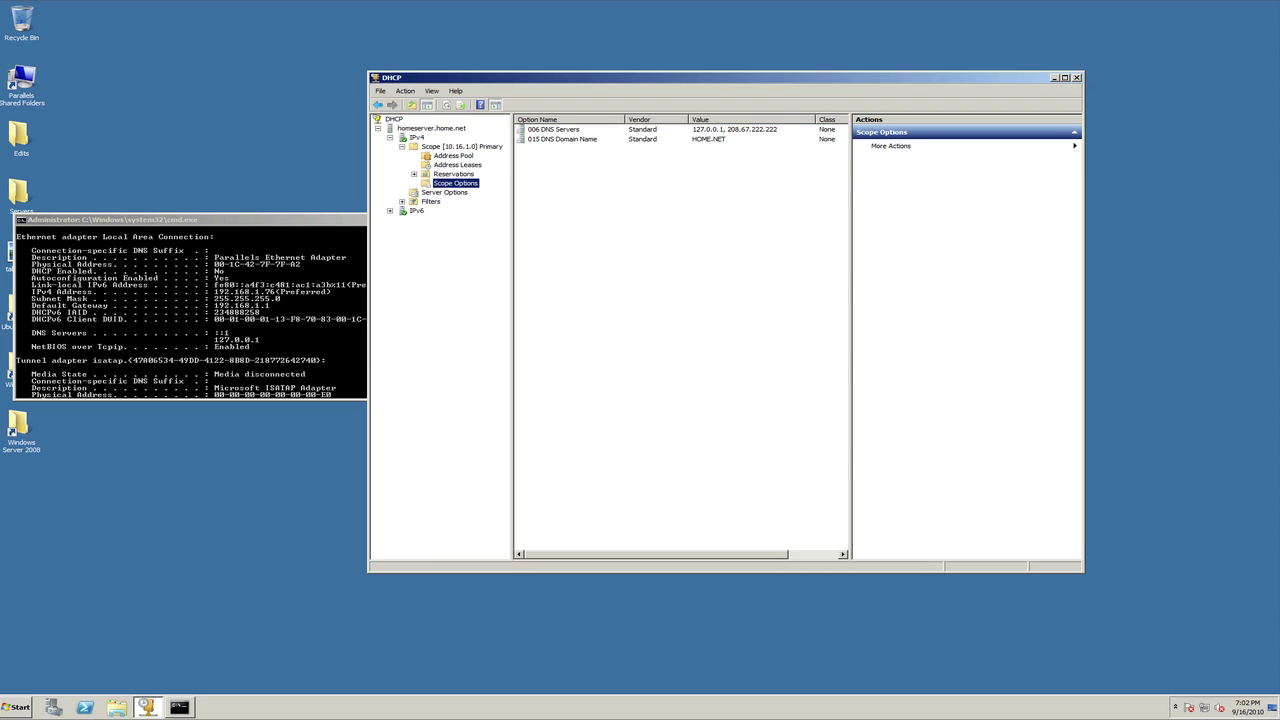
{"action": "double_click", "coordinate": [553, 129]}
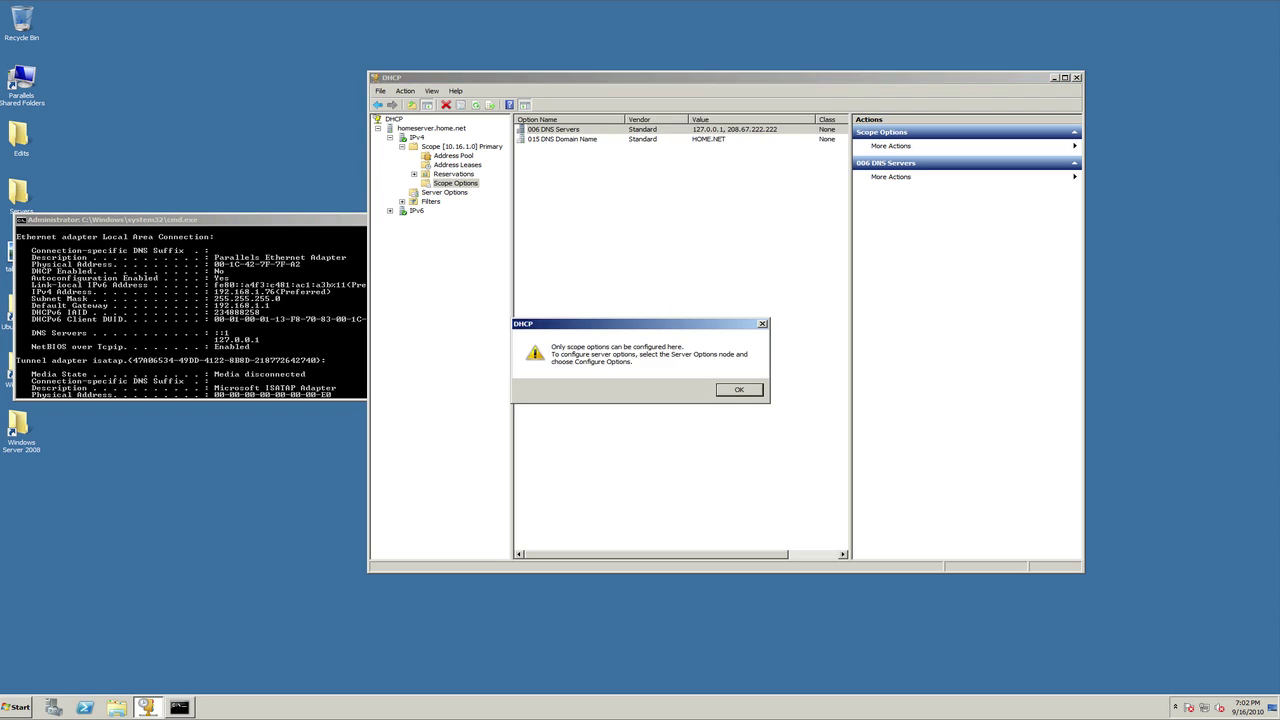
{"action": "key", "text": "Return"}
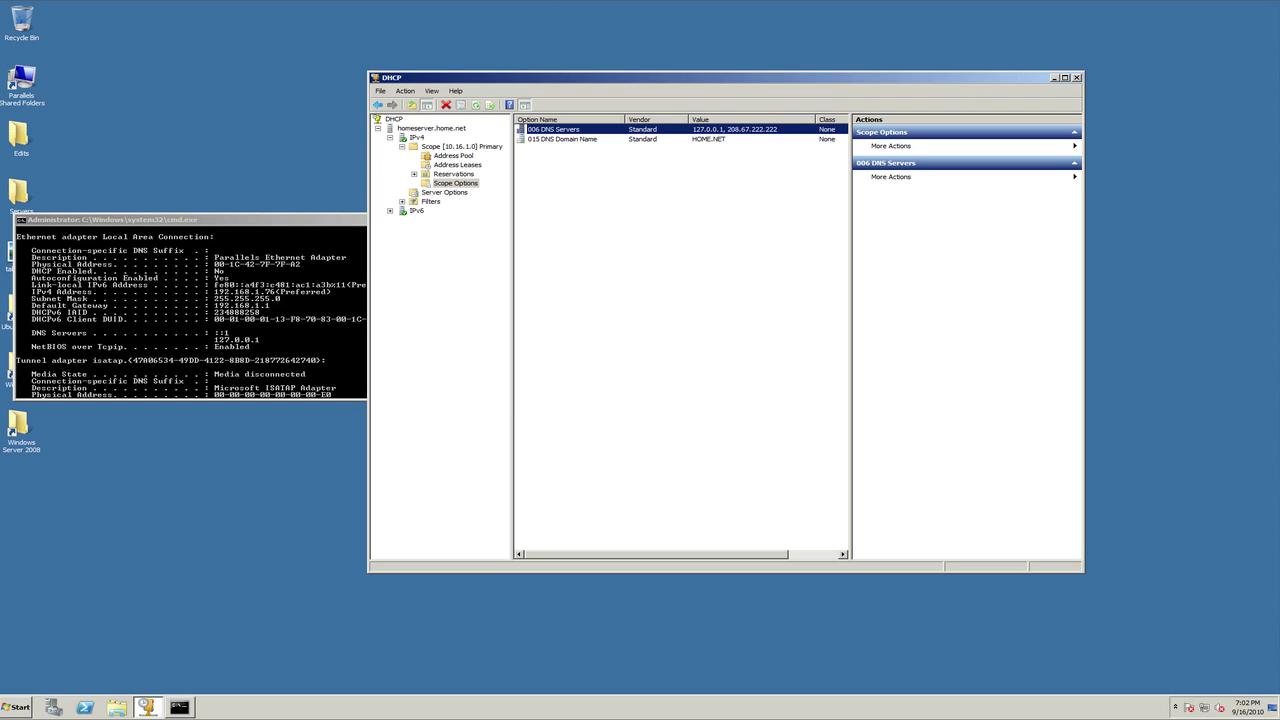
{"action": "key", "text": "shift+F10"}
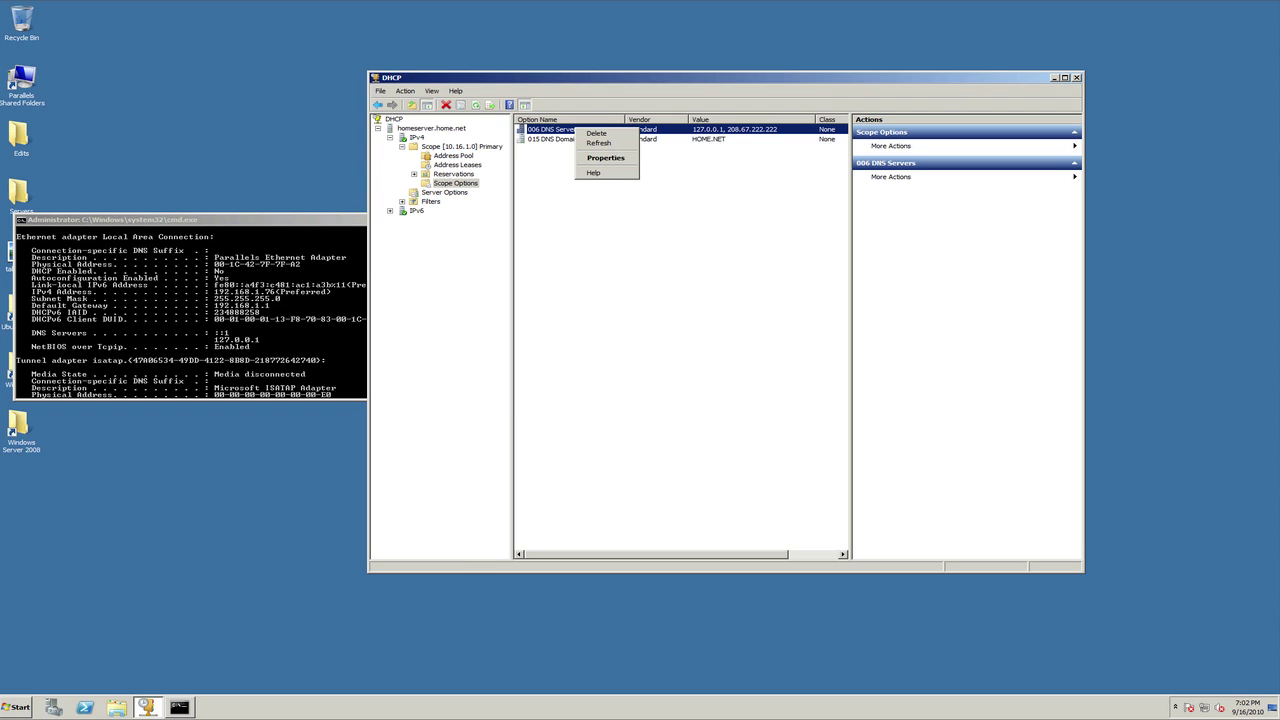
{"action": "key", "text": "Down"}
{"action": "key", "text": "Down"}
{"action": "key", "text": "Return"}
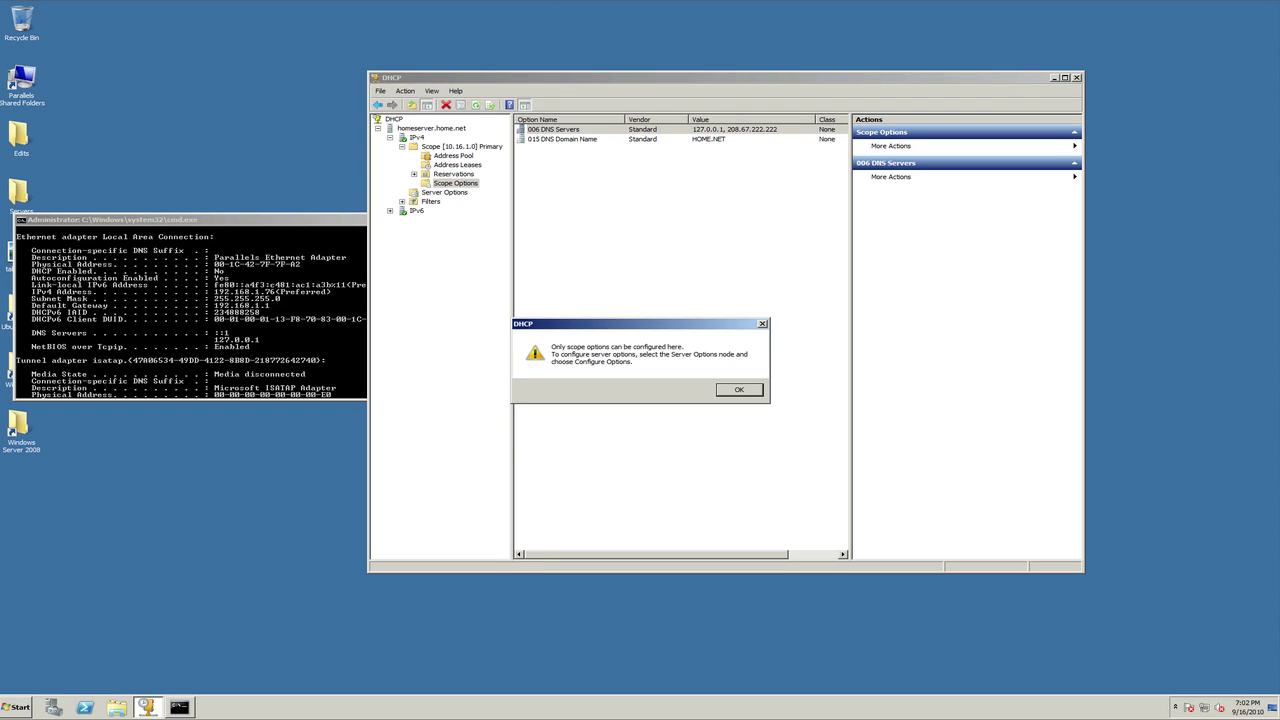
{"action": "key", "text": "Return"}
- Review the 015 DNS Domain Name option set to HOME.NET, then return to Command Prompt
{"action": "key", "text": "Tab"}
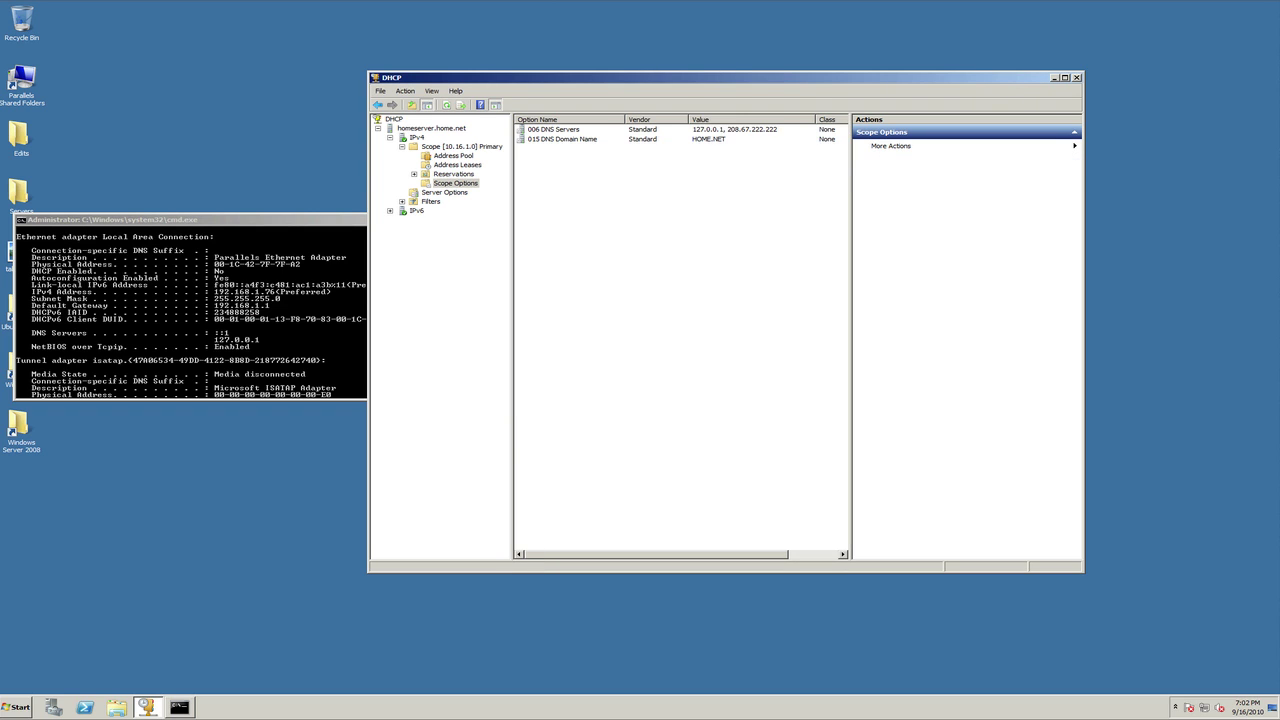
{"action": "left_click", "coordinate": [555, 129]}
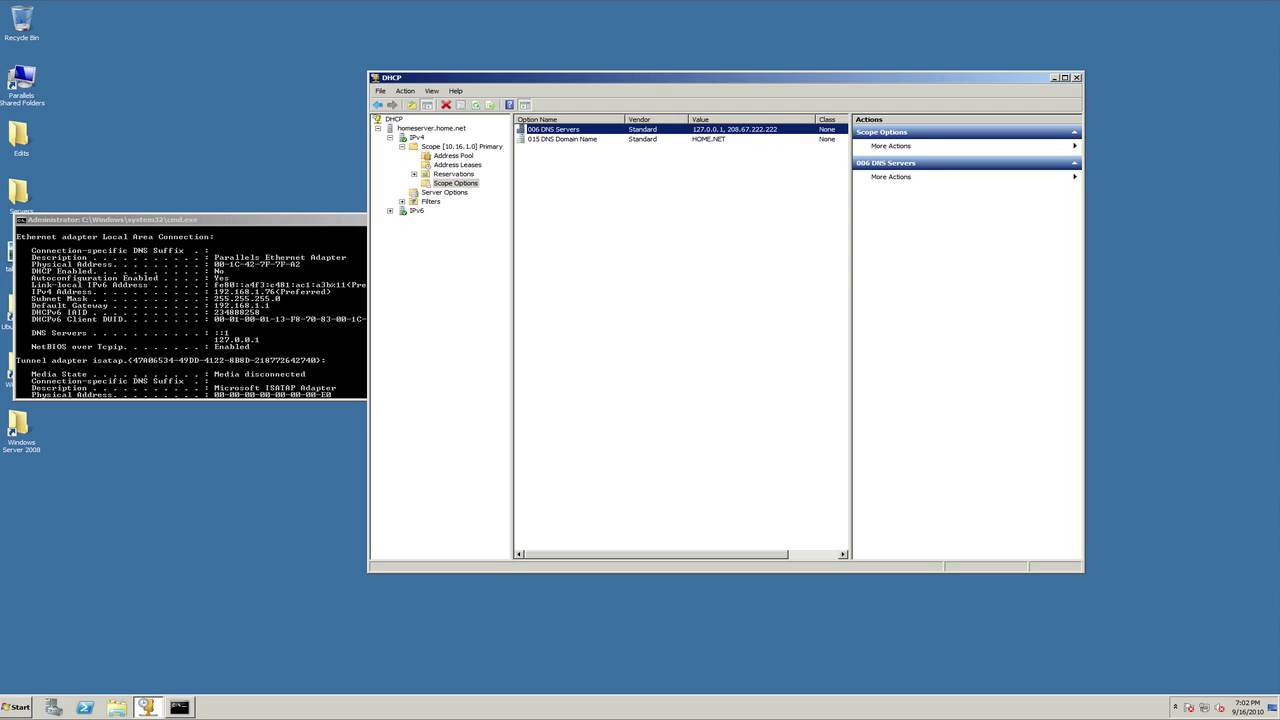
{"action": "left_click", "coordinate": [560, 139]}
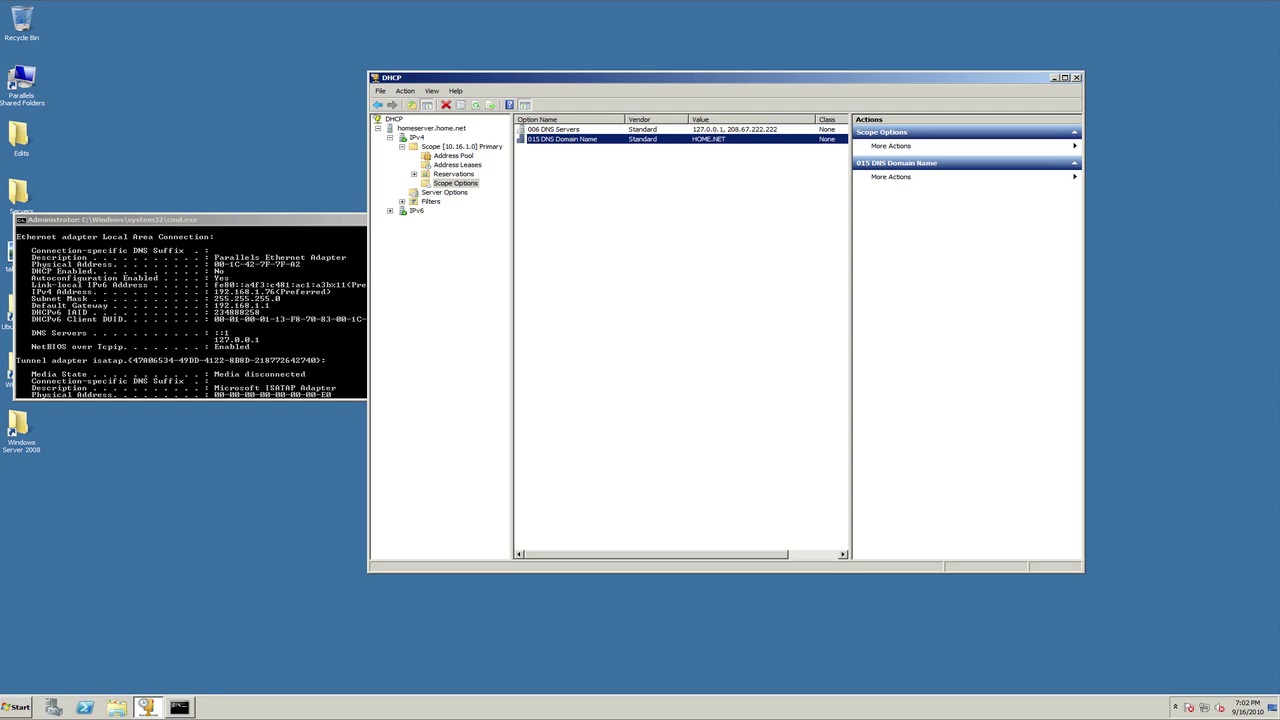
{"action": "key", "text": "alt+Tab"}
{"action": "left_click", "coordinate": [428, 219]}
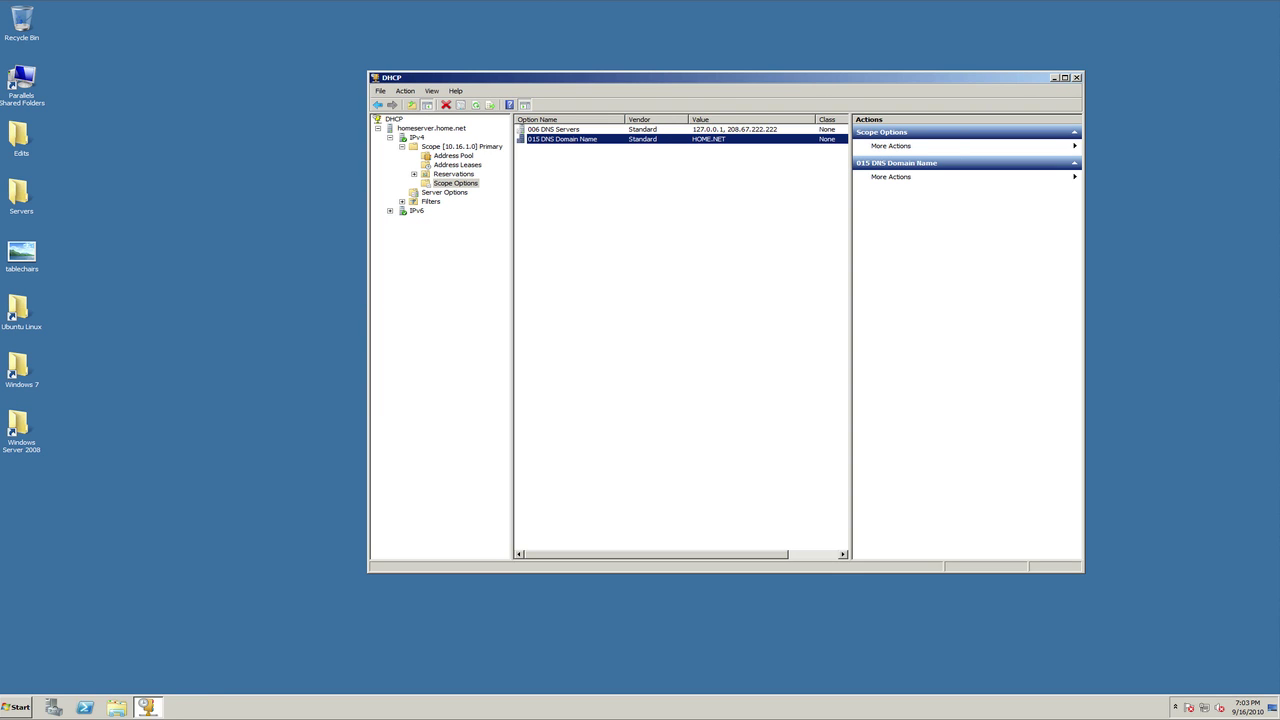